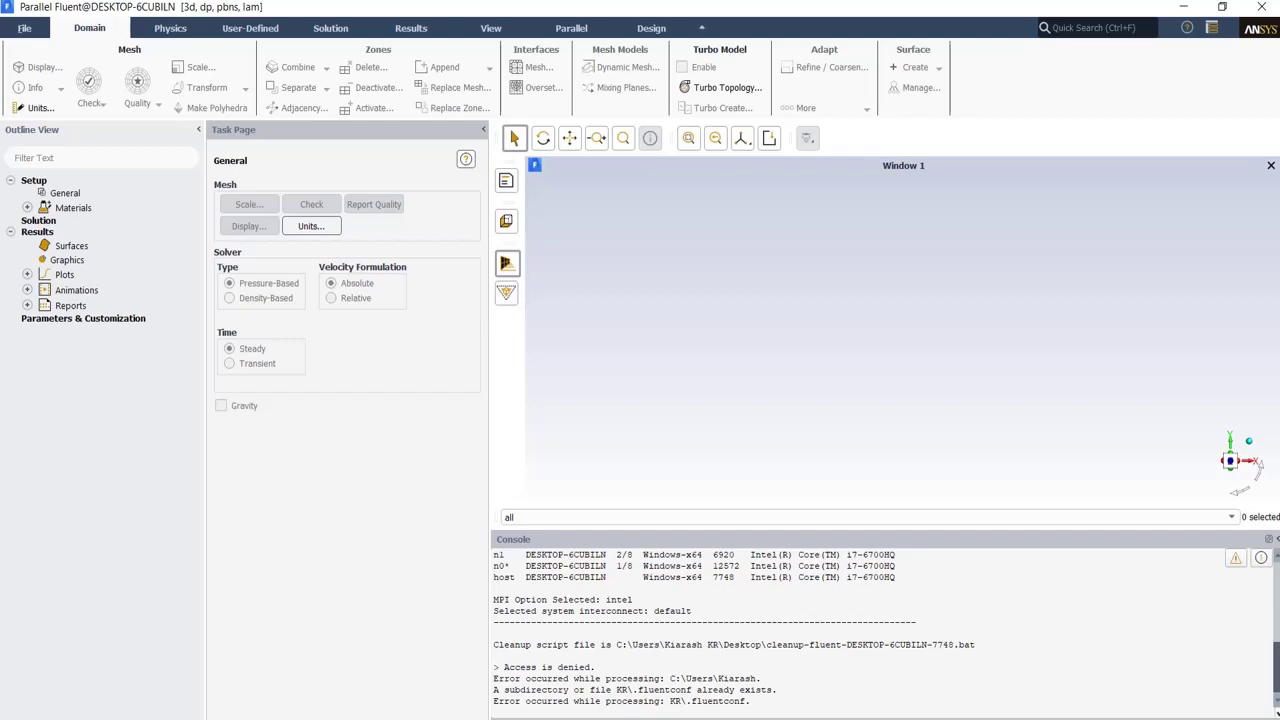
- Read in the shuttlecock mesh file, showing the cubic flow domain with inflow and outflow arrows
left_click(36, 32)
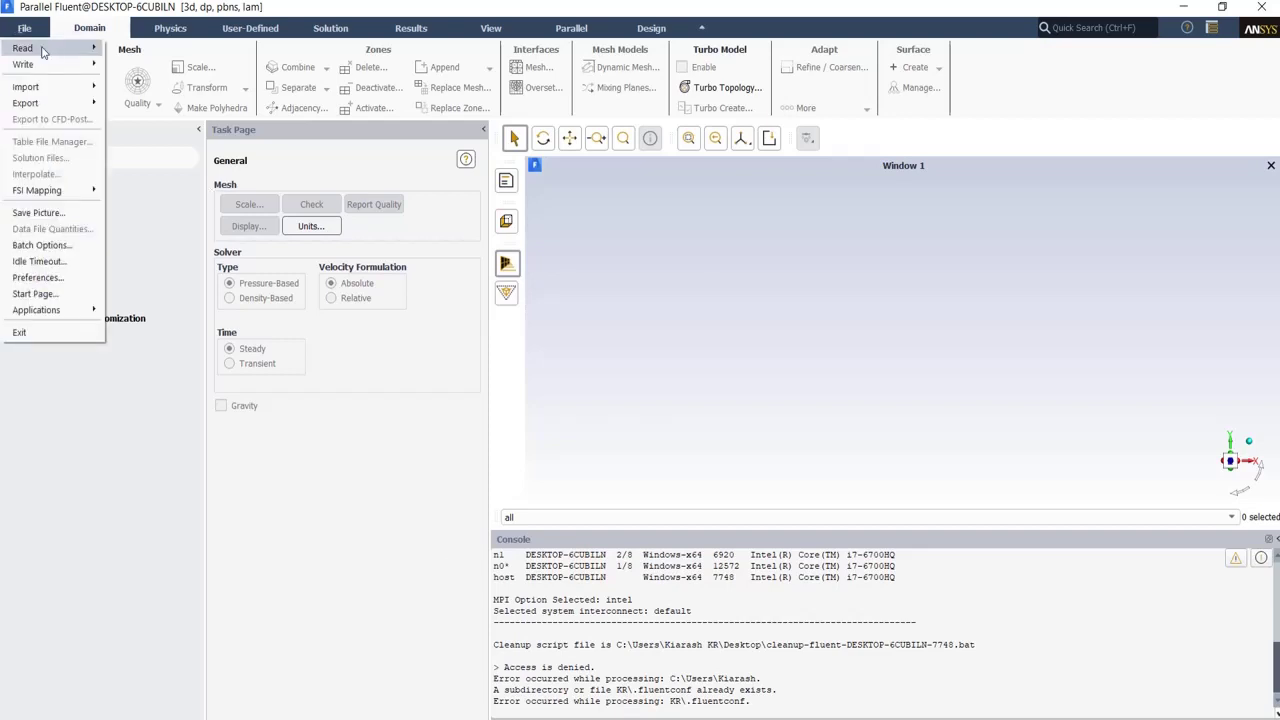
mouse_move(42, 52)
left_click(142, 52)
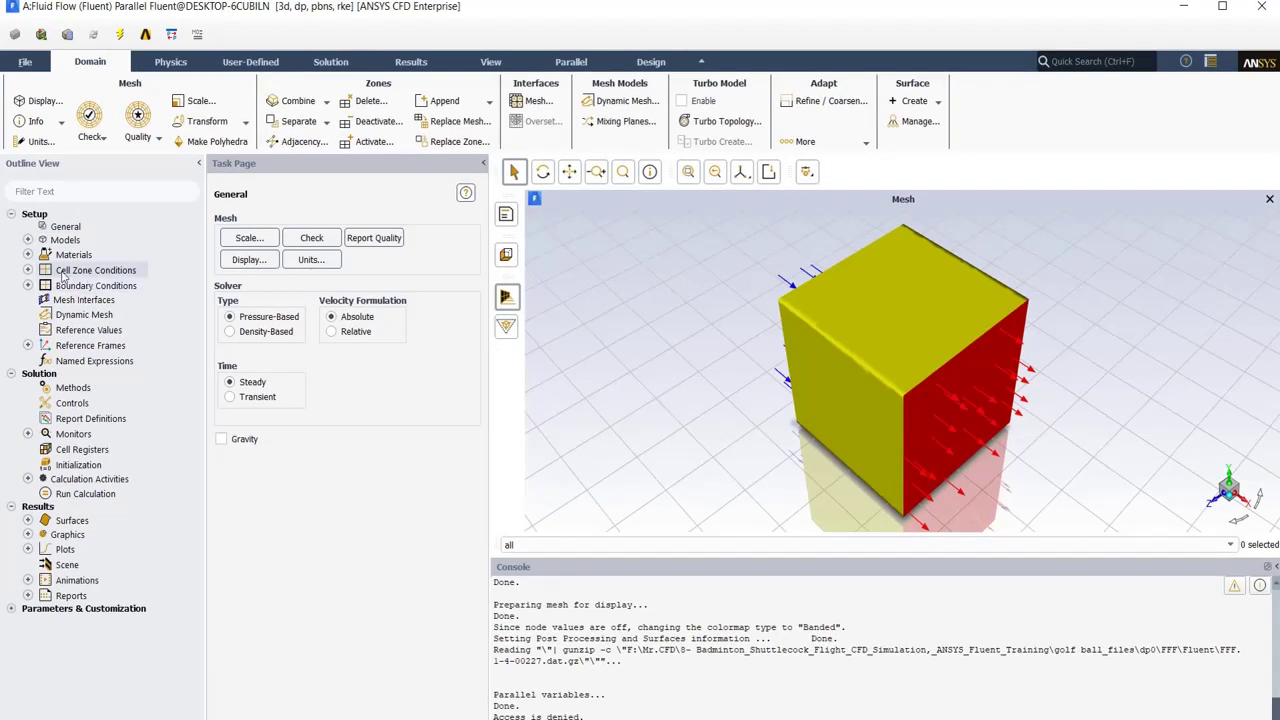
- Review the Viscous model's Realizable k-epsilon settings and cancel without changes
left_click(28, 241)
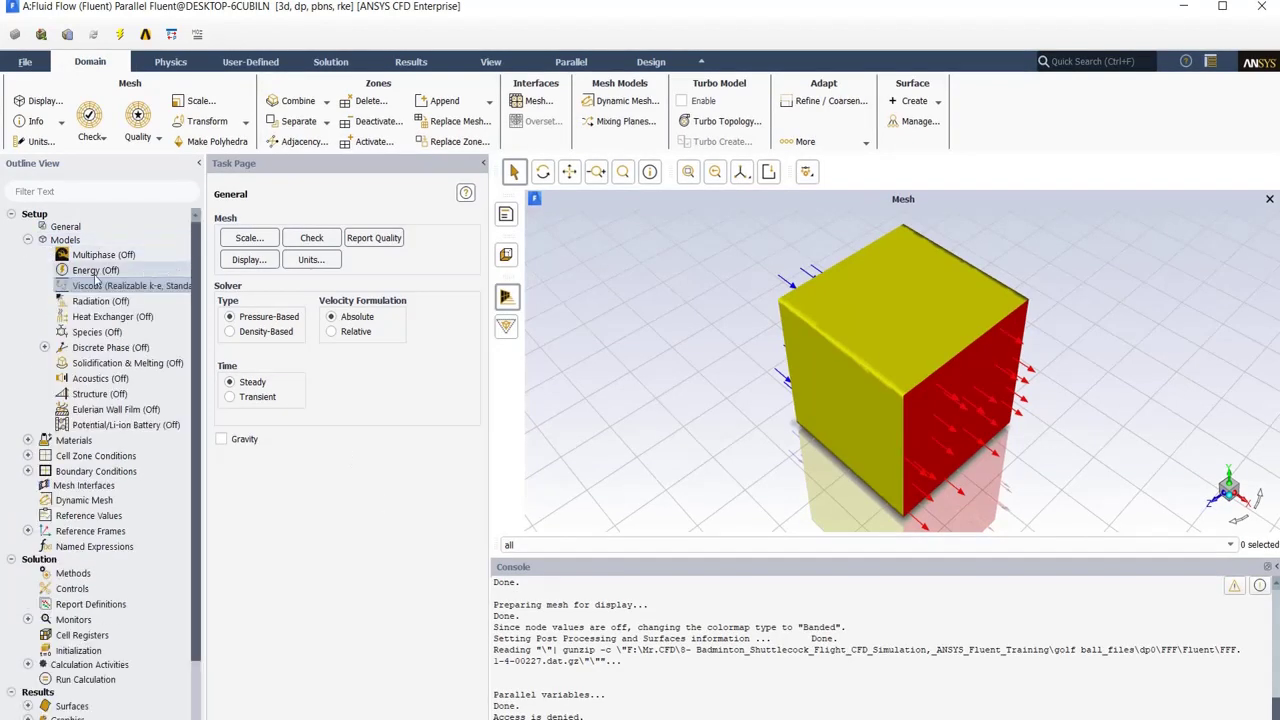
double_click(120, 288)
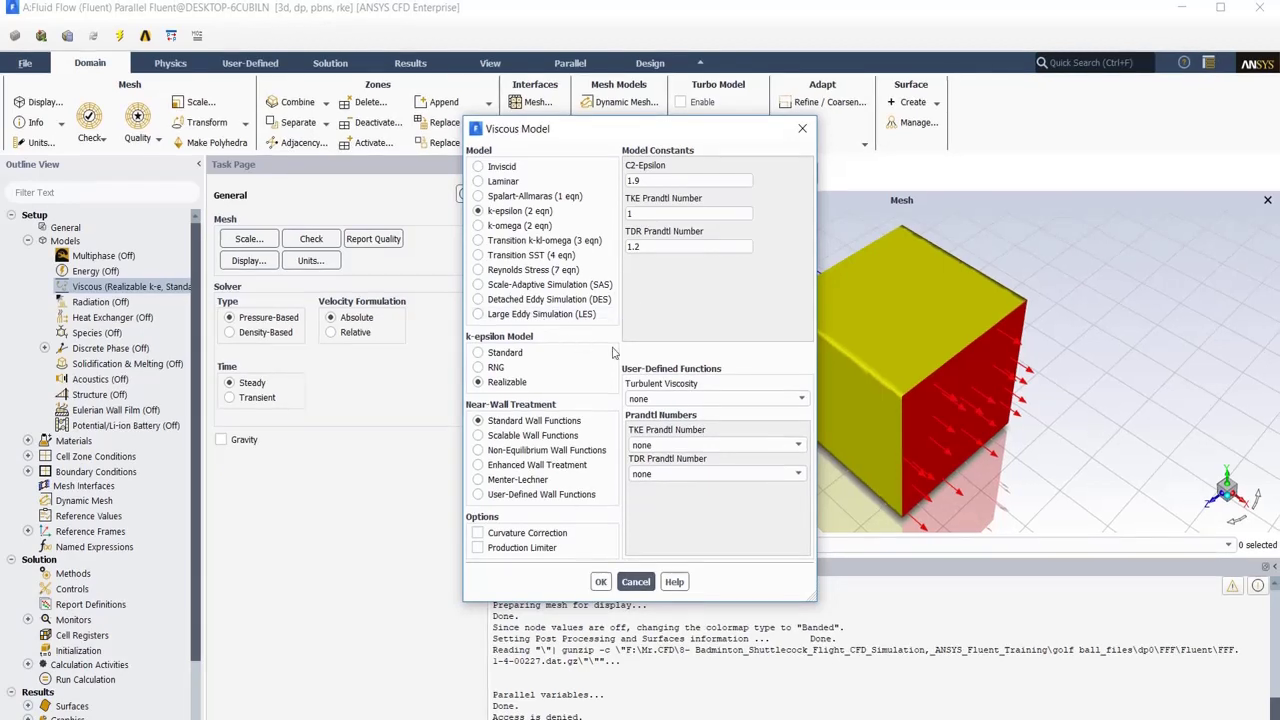
left_click(636, 581)
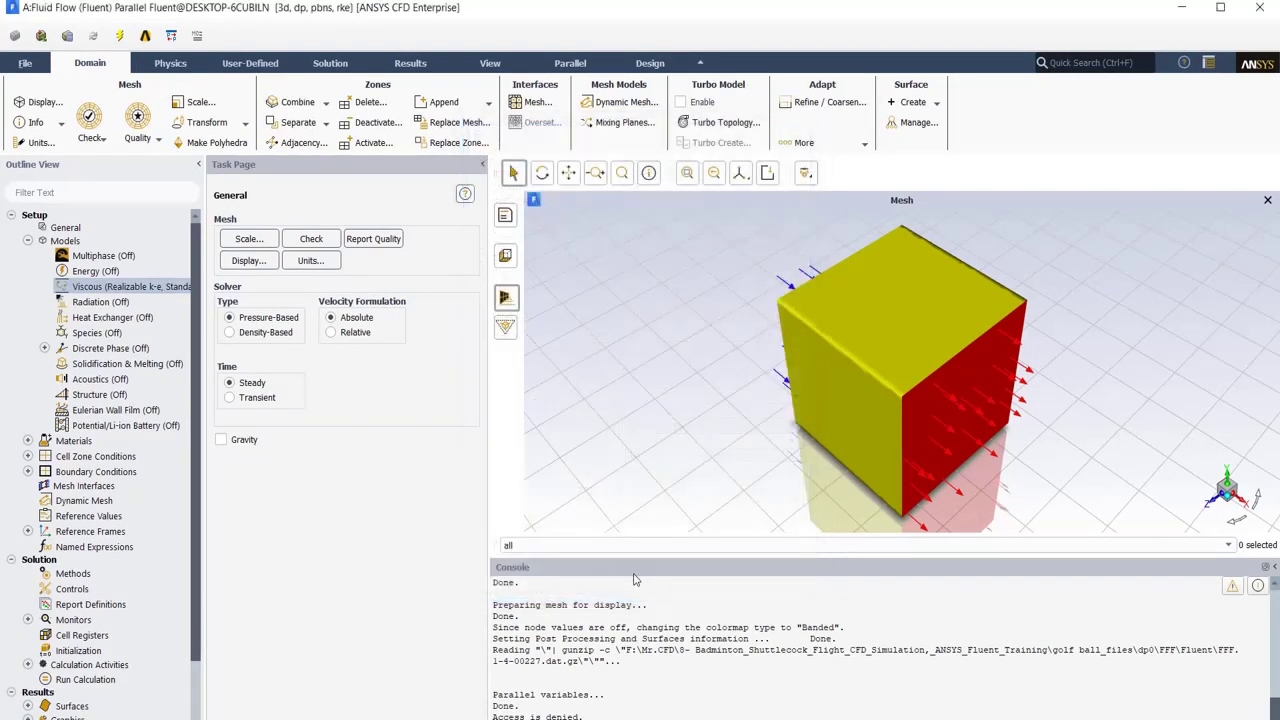
- Expand Materials to show the fluid materials and select air
left_click(28, 241)
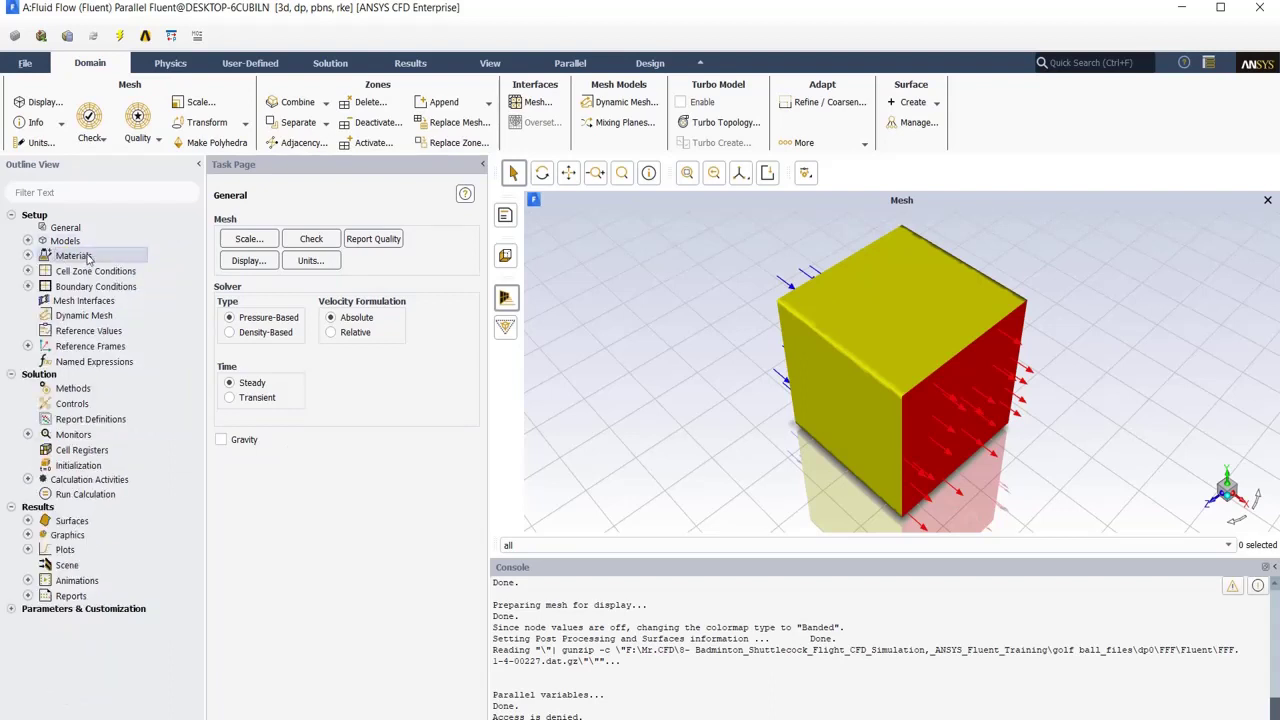
left_click(74, 256)
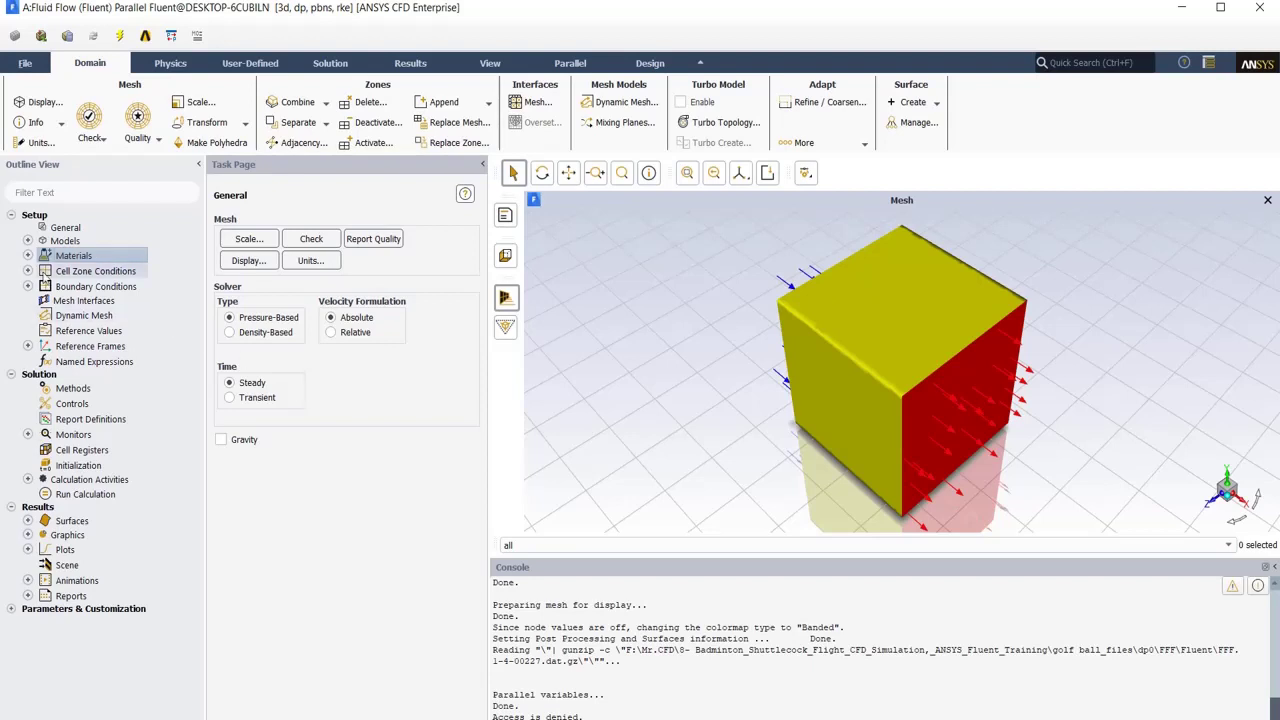
left_click(28, 256)
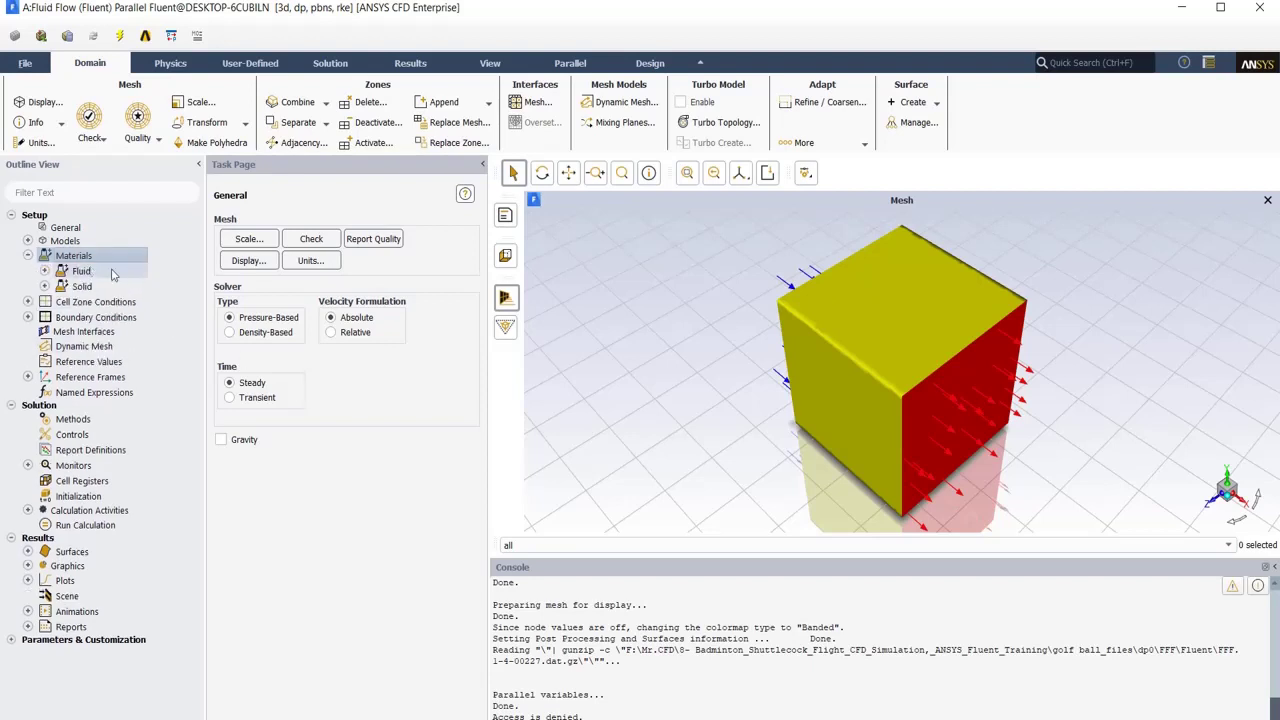
left_click(44, 271)
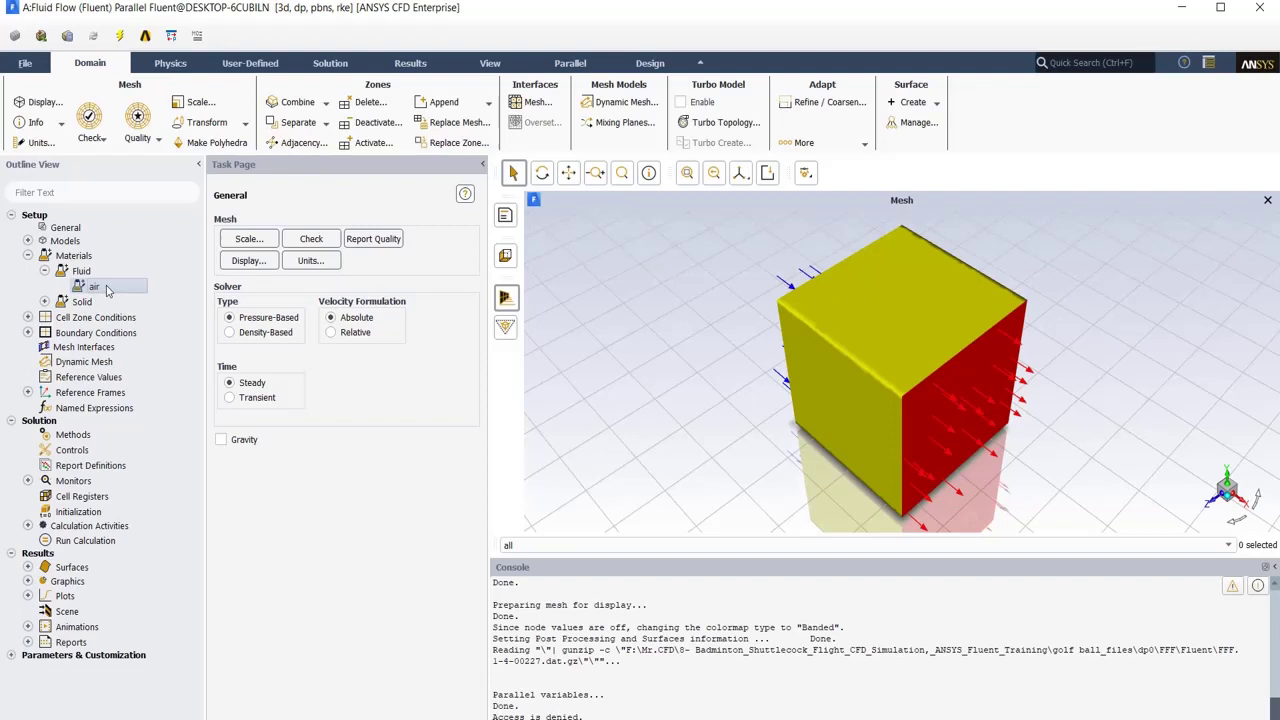
left_click(94, 288)
- Create new fluid material fluid-1 with density 1.225, checking the Fluent Database without copying
right_click(84, 274)
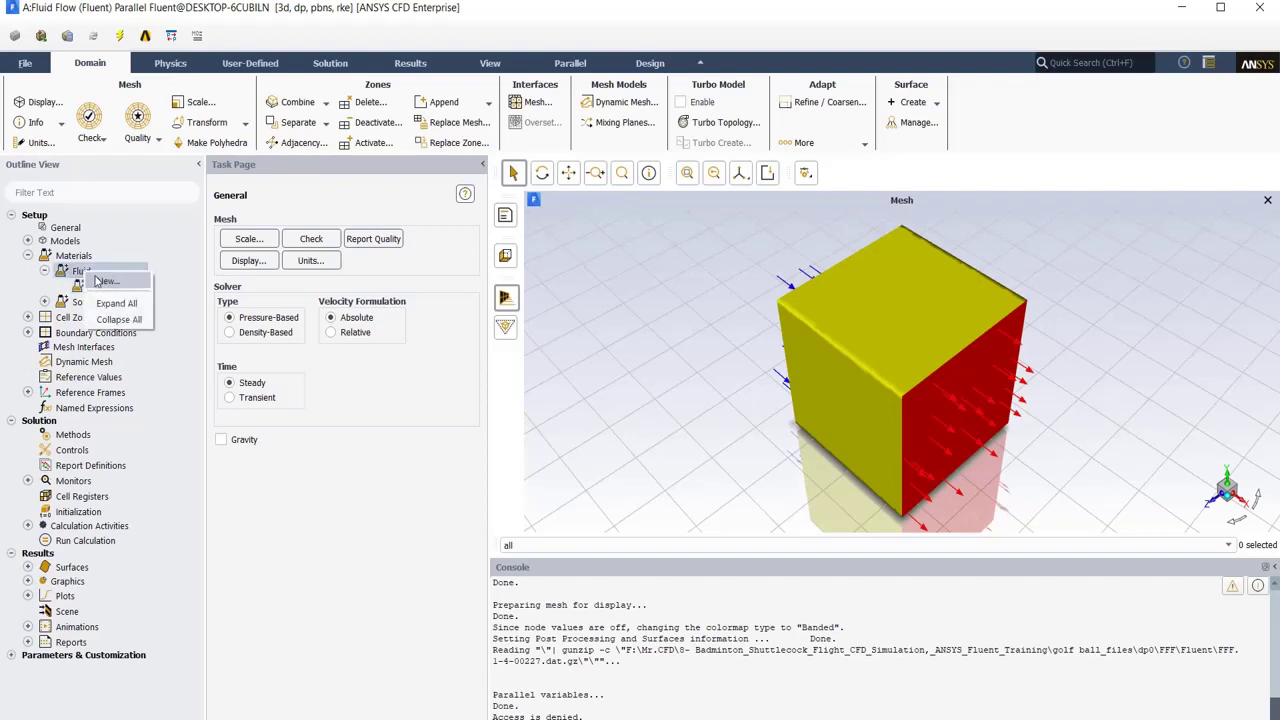
left_click(100, 286)
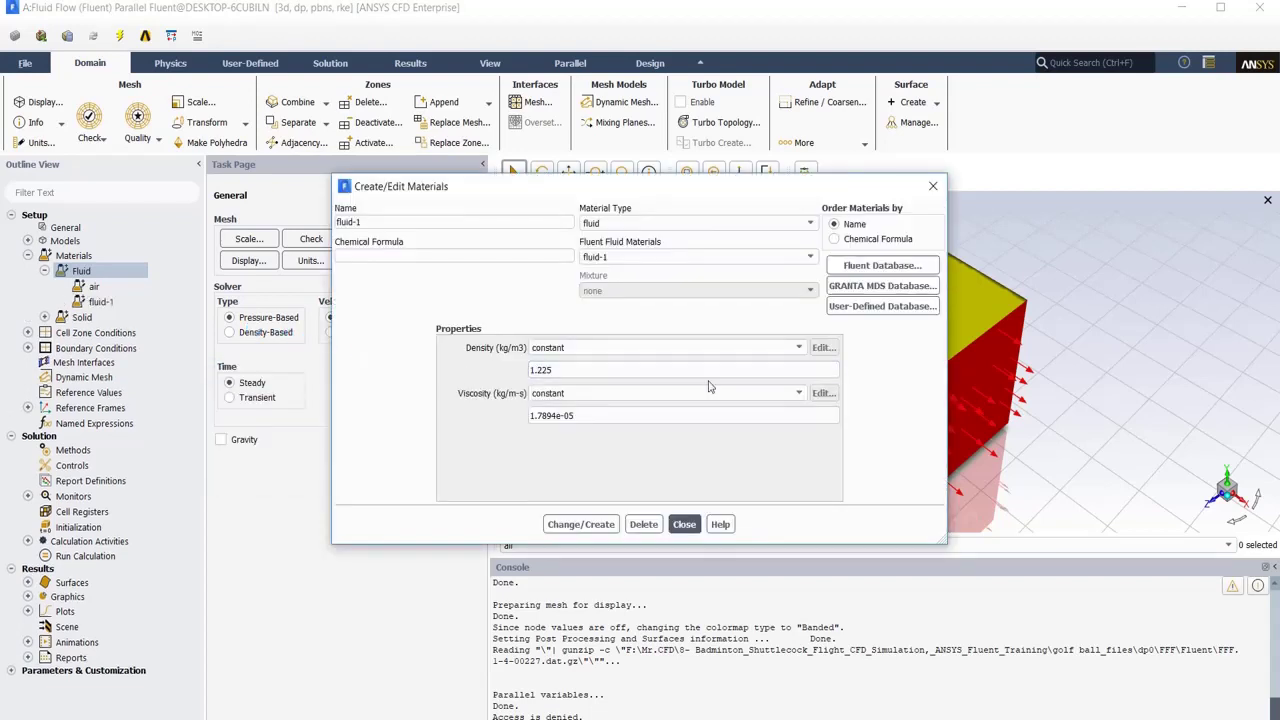
left_click_drag(635, 376, 496, 380)
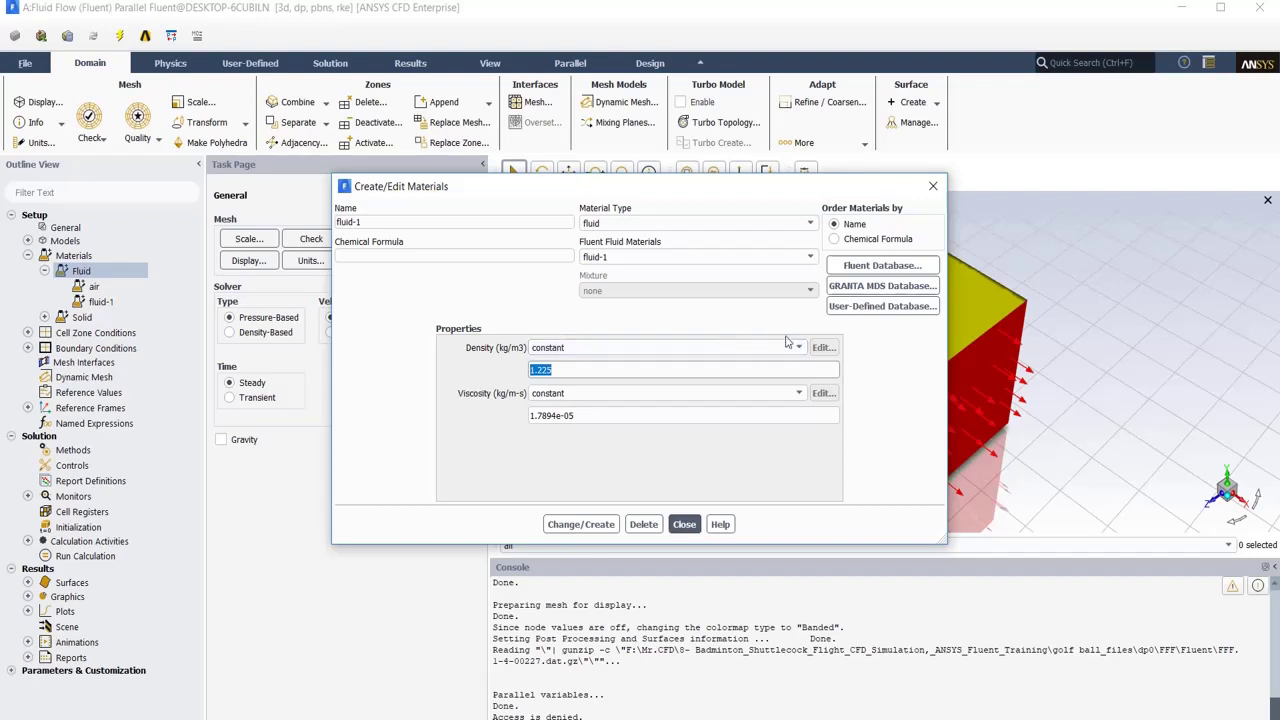
left_click(896, 267)
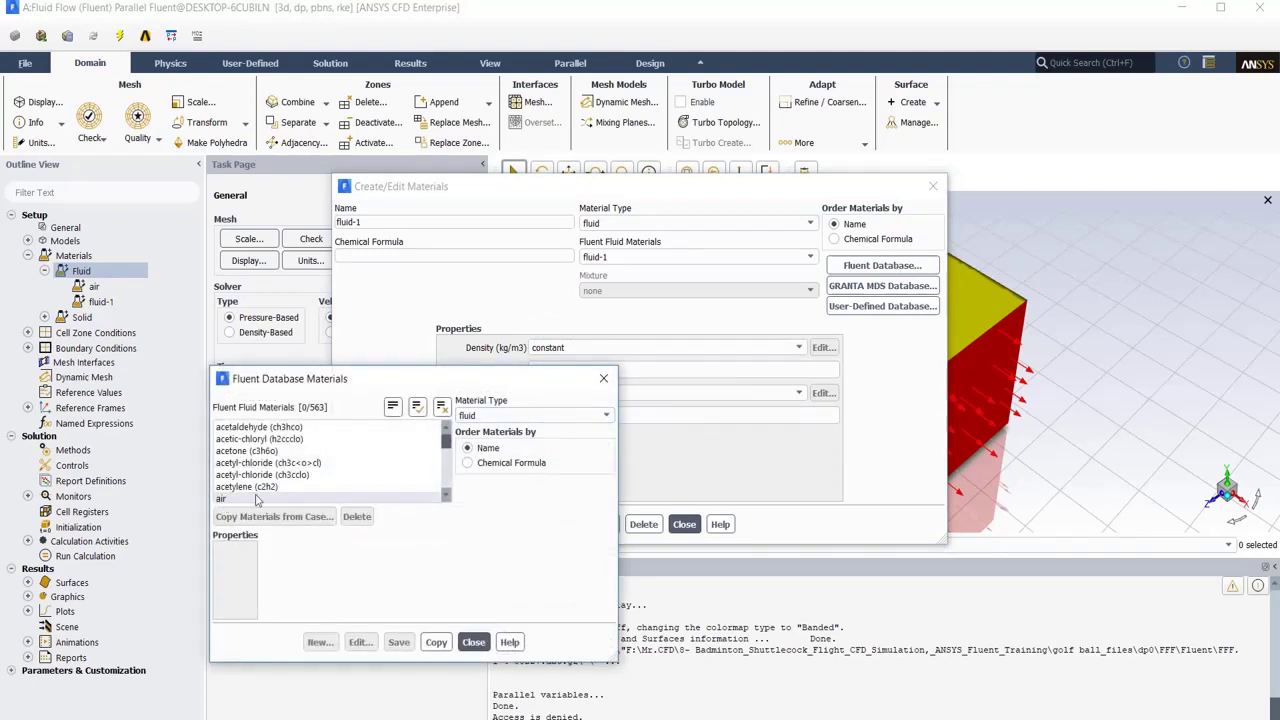
left_click(473, 642)
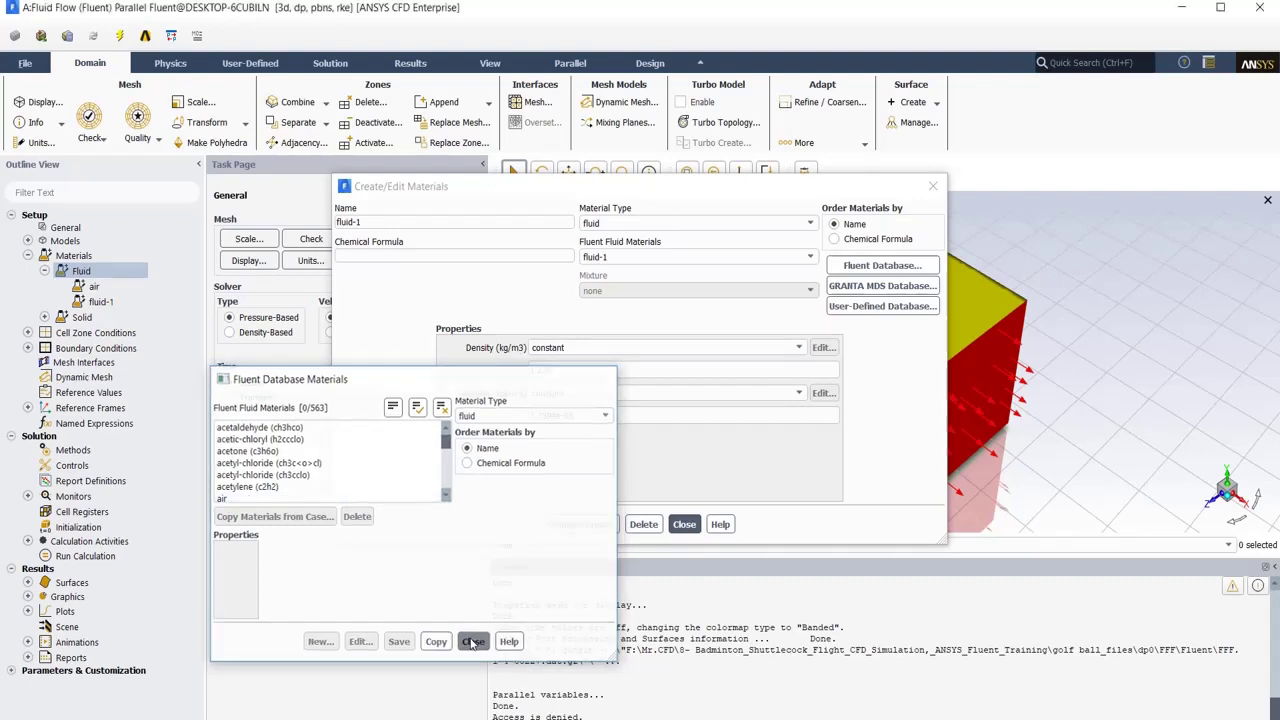
left_click(690, 527)
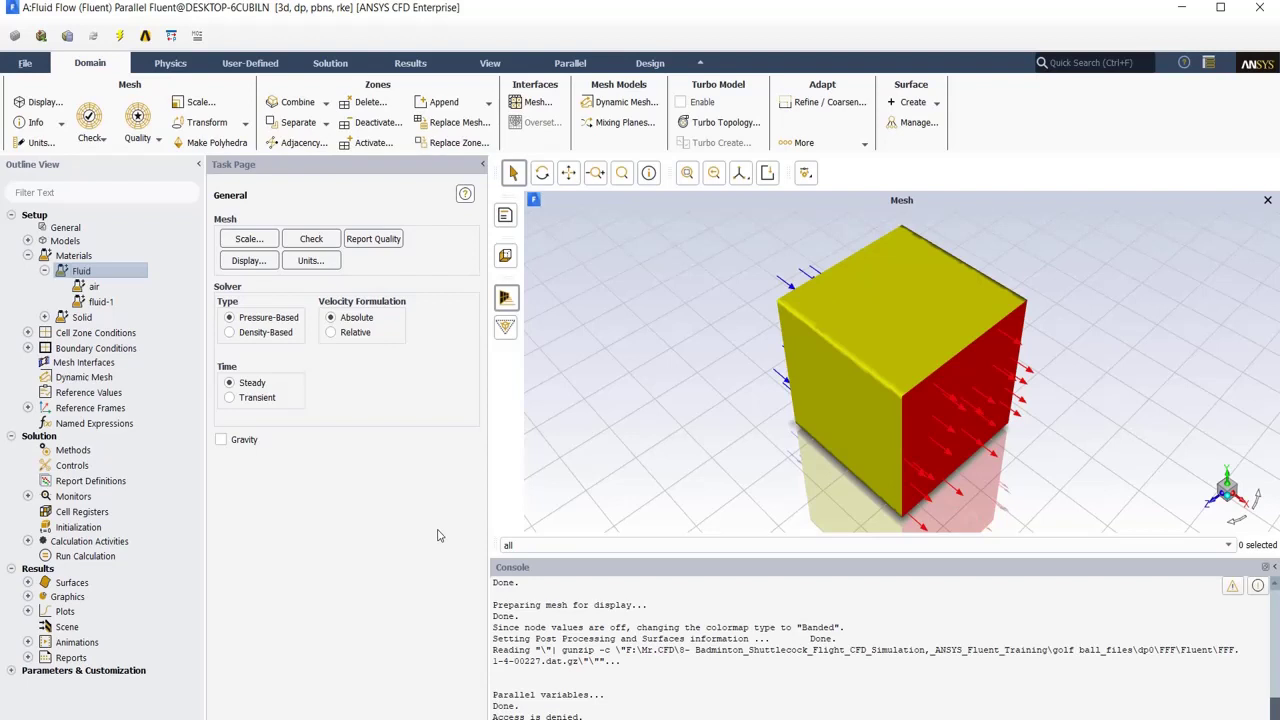
- Confirm the fluid cell zone 'solid' keeps air as its material
left_click(29, 332)
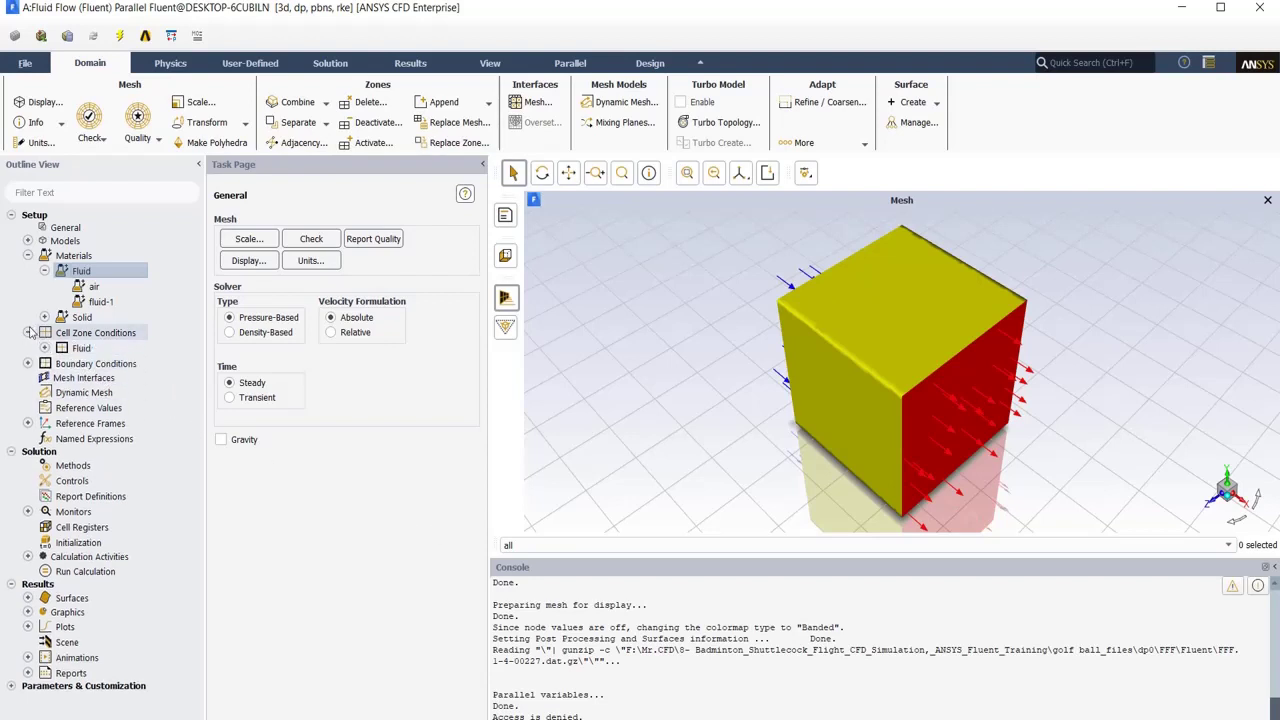
left_click(44, 347)
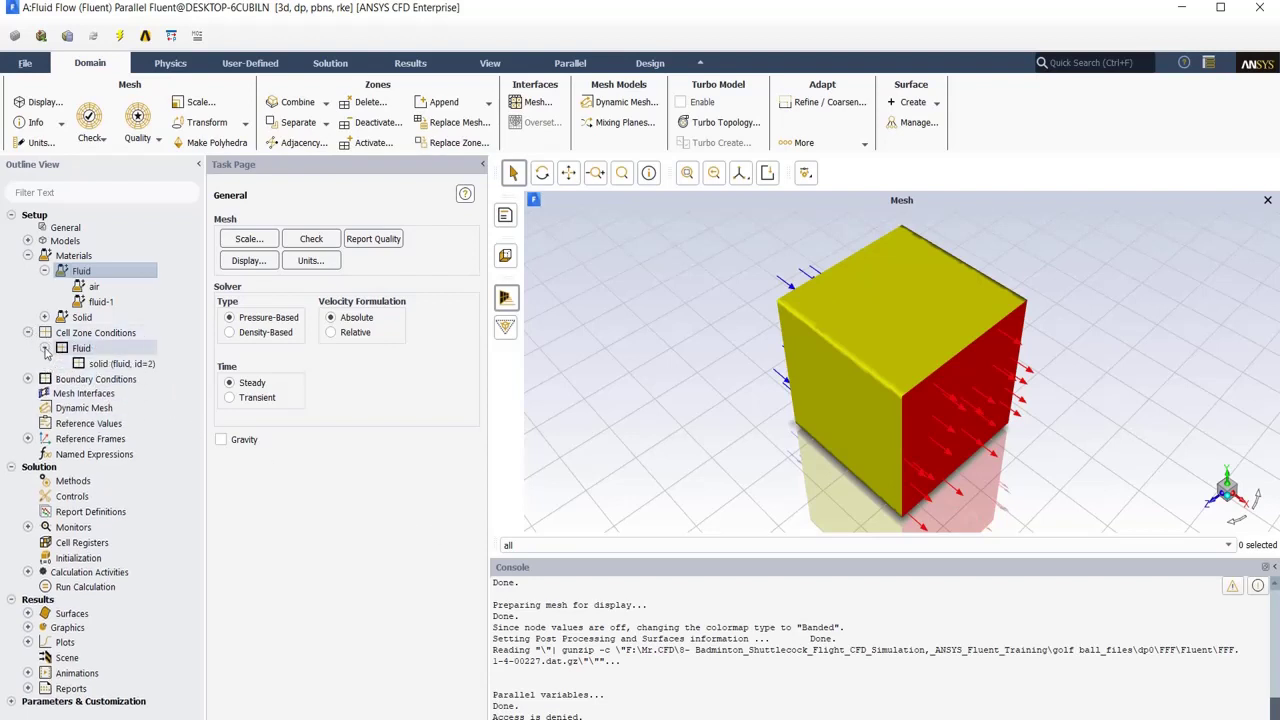
left_click(121, 365)
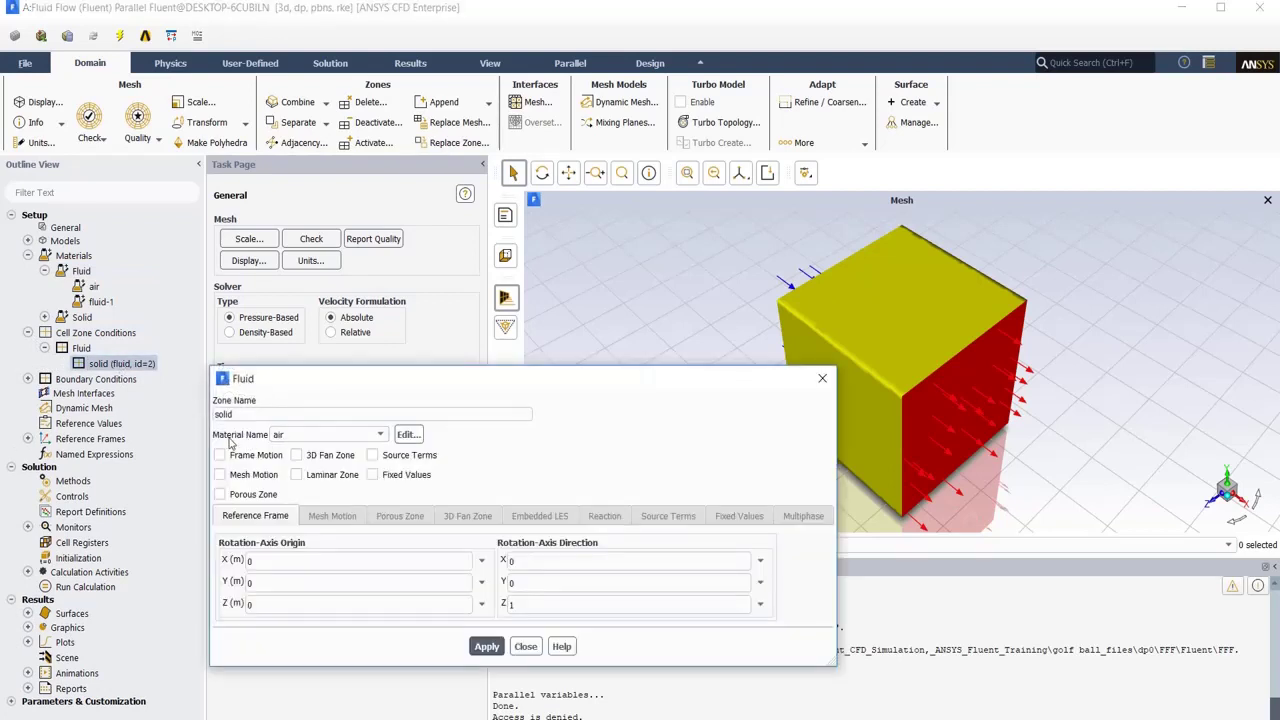
left_click(303, 437)
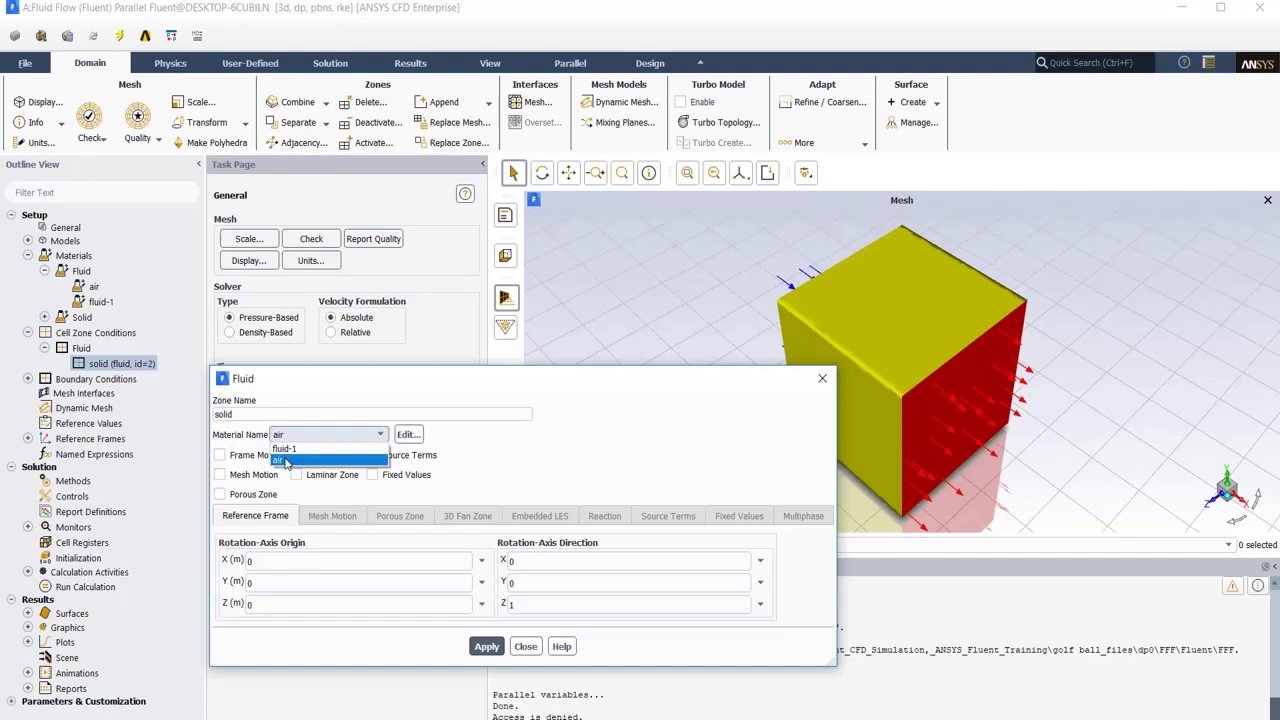
left_click(357, 462)
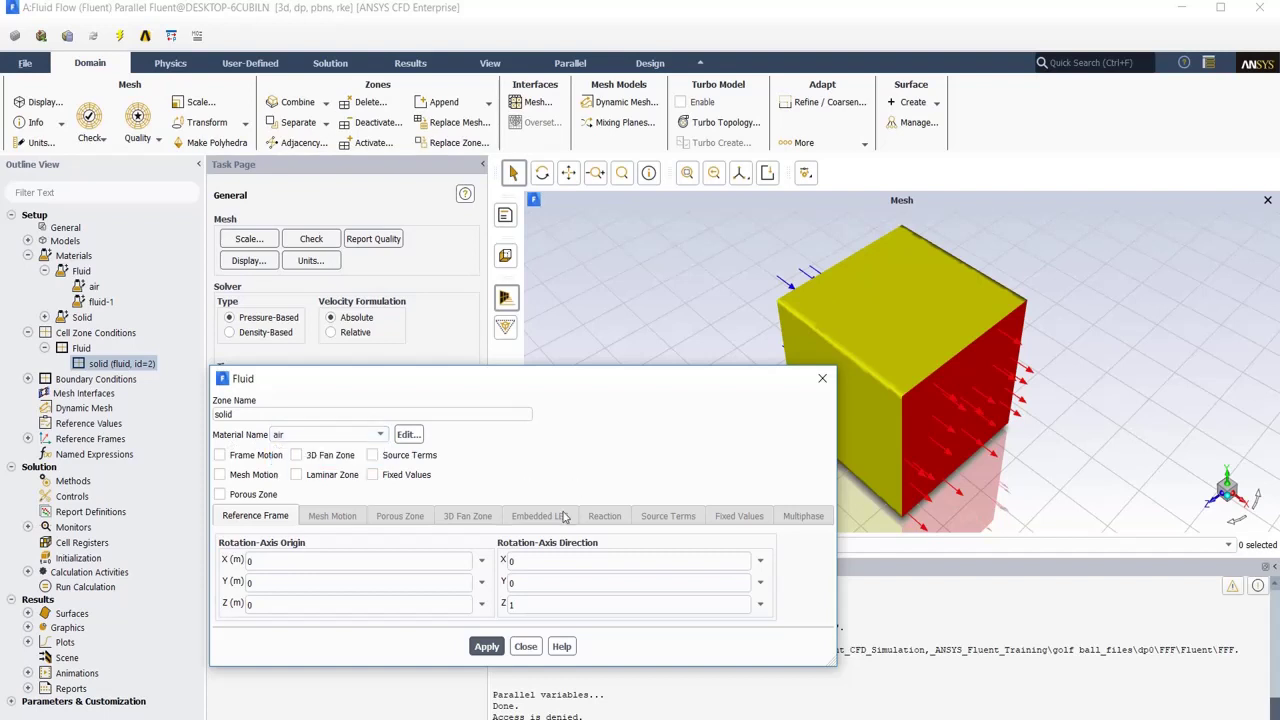
left_click(525, 647)
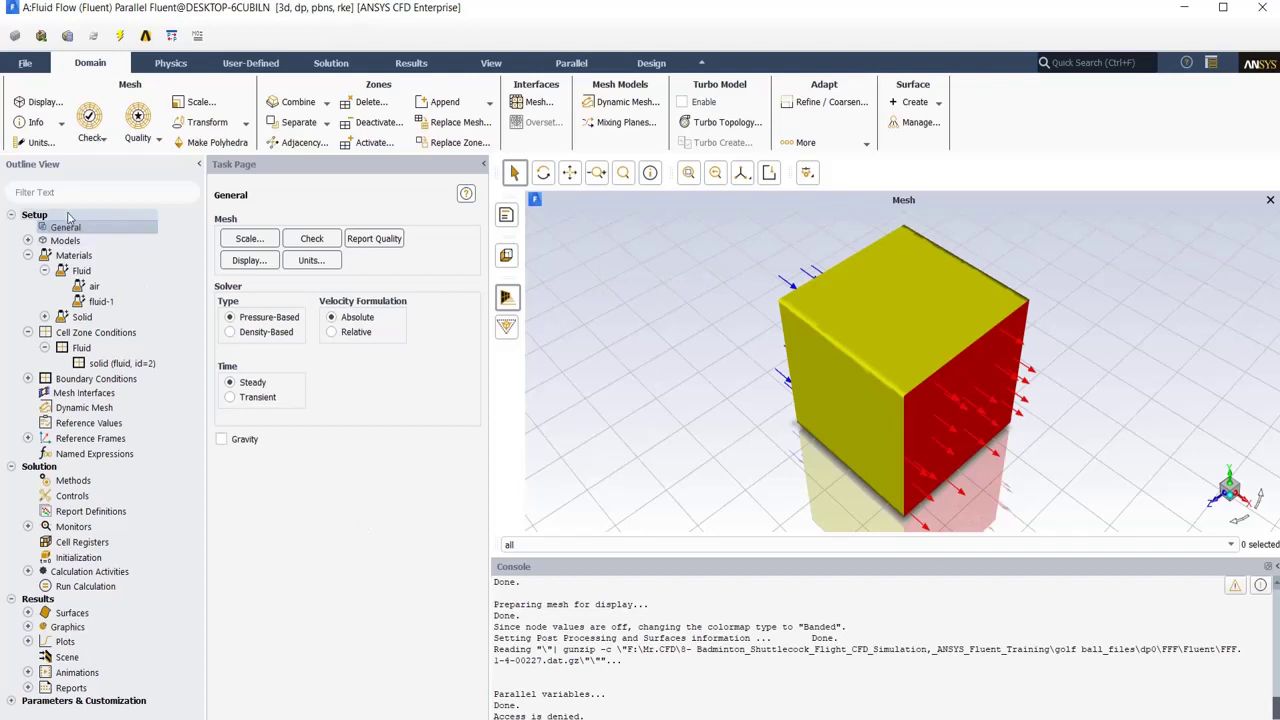
- Check the inlet is a velocity-inlet at 94 m/s, 5% turbulent intensity, viscosity ratio 10
double_click(96, 379)
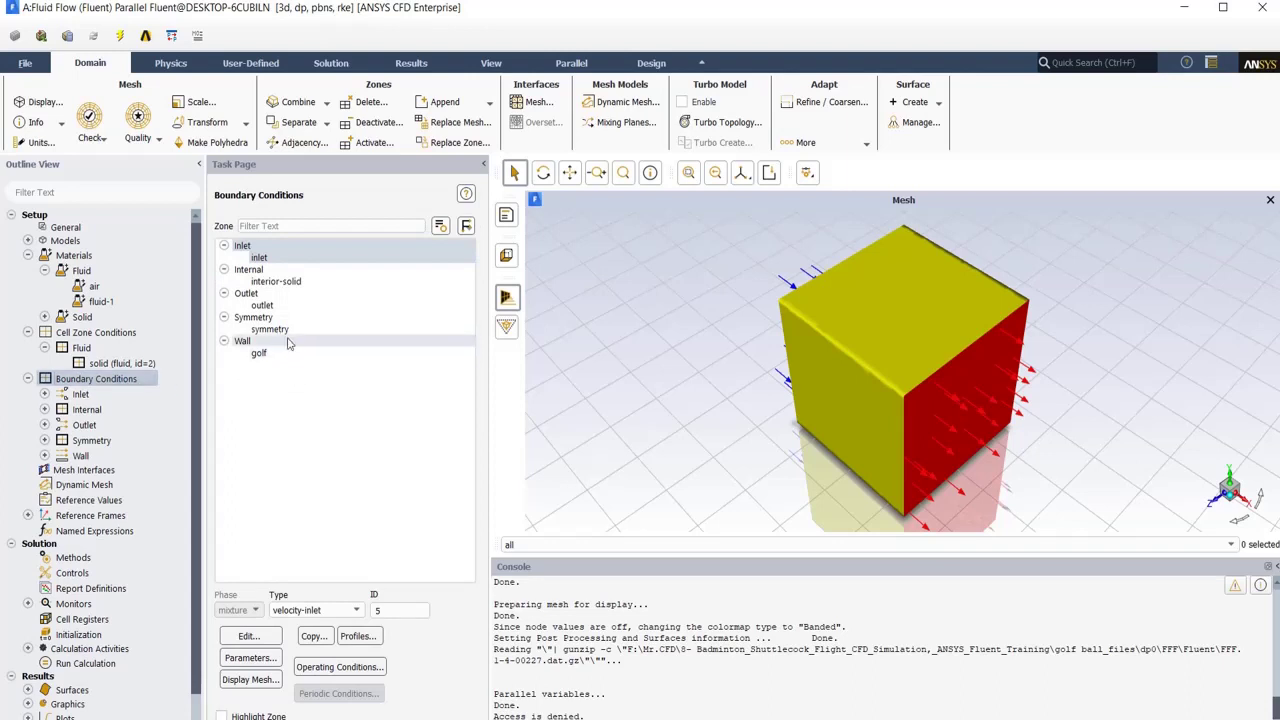
left_click(343, 262)
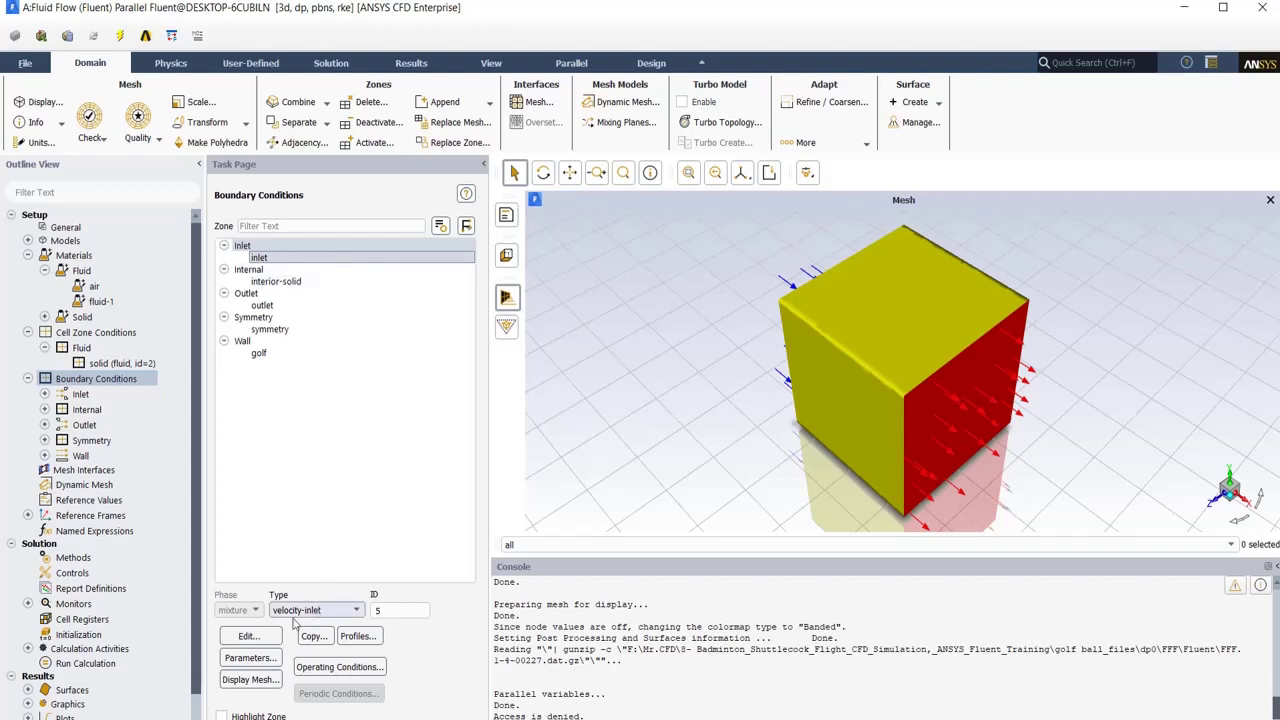
left_click(252, 637)
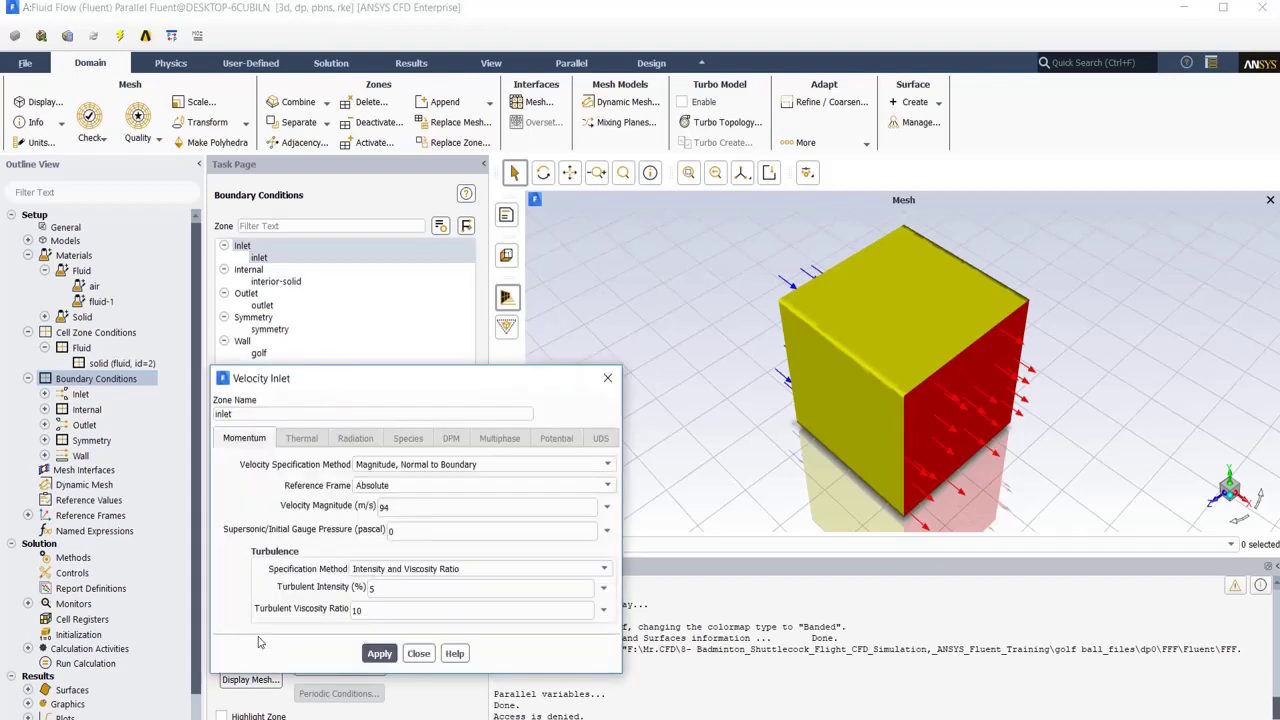
left_click_drag(406, 505, 380, 507)
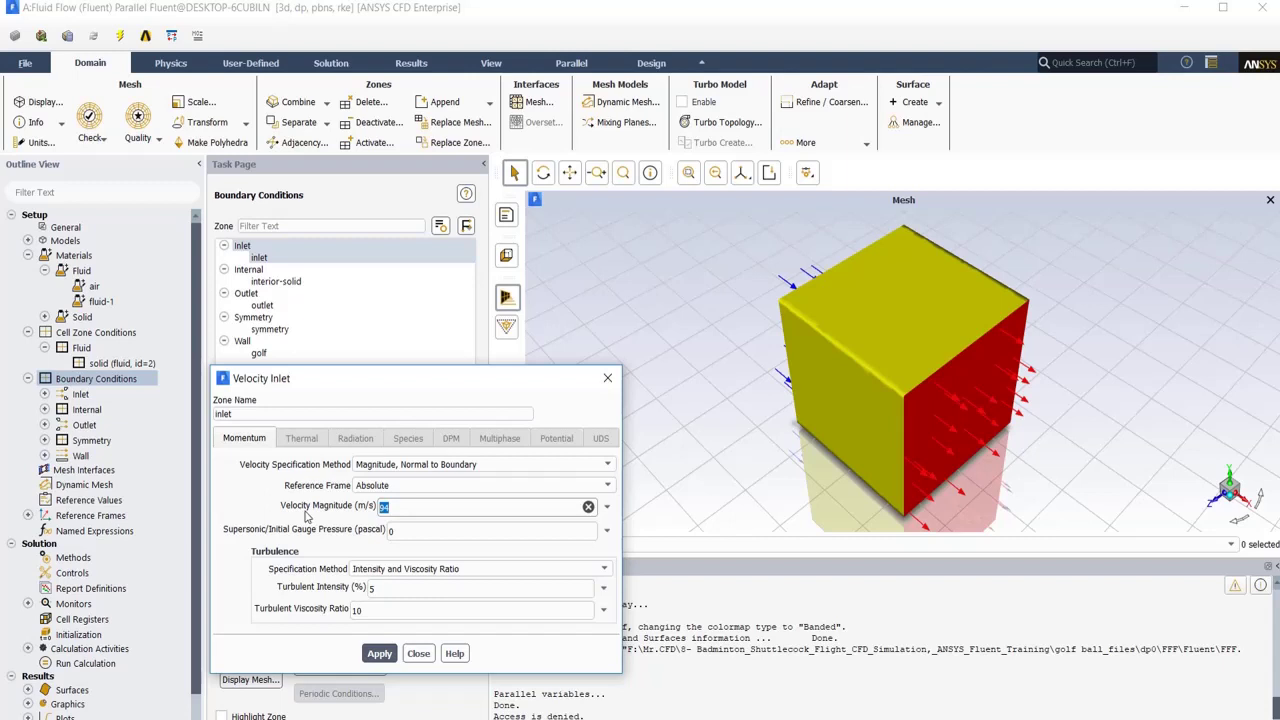
left_click(418, 653)
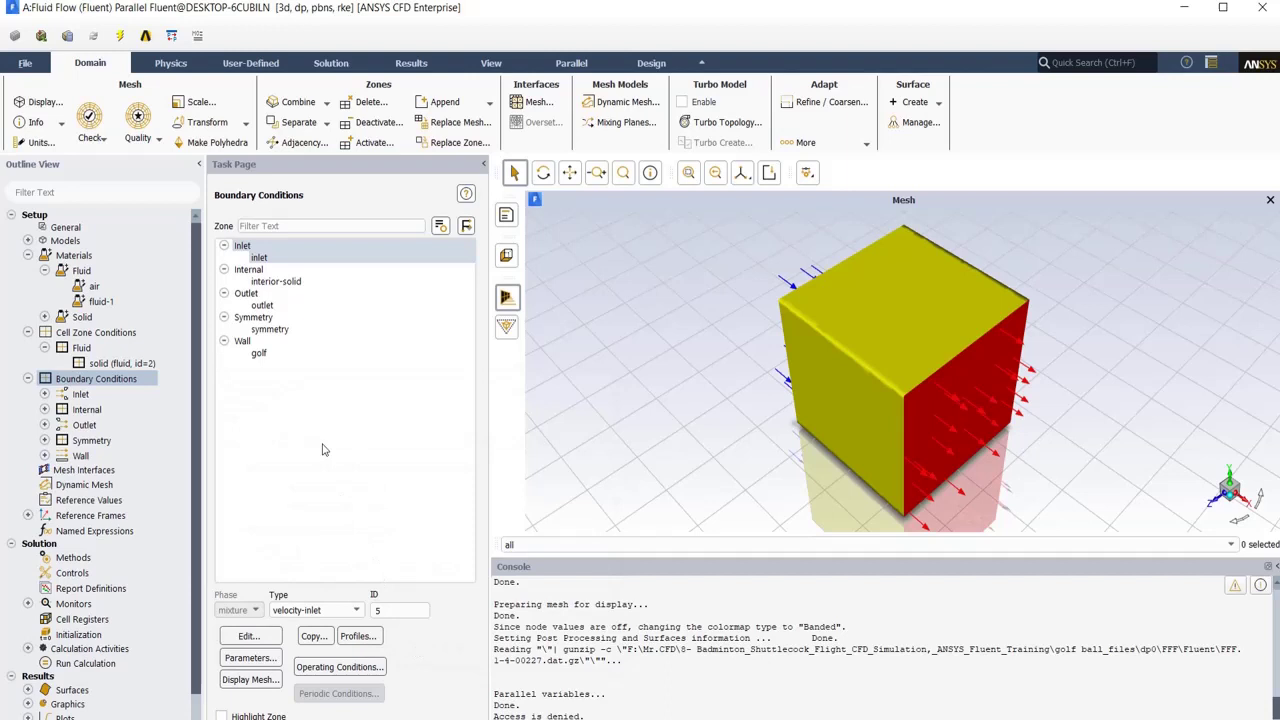
- Review the outlet's gauge pressure of 0, then open the golf wall's stationary no-slip settings
left_click(264, 305)
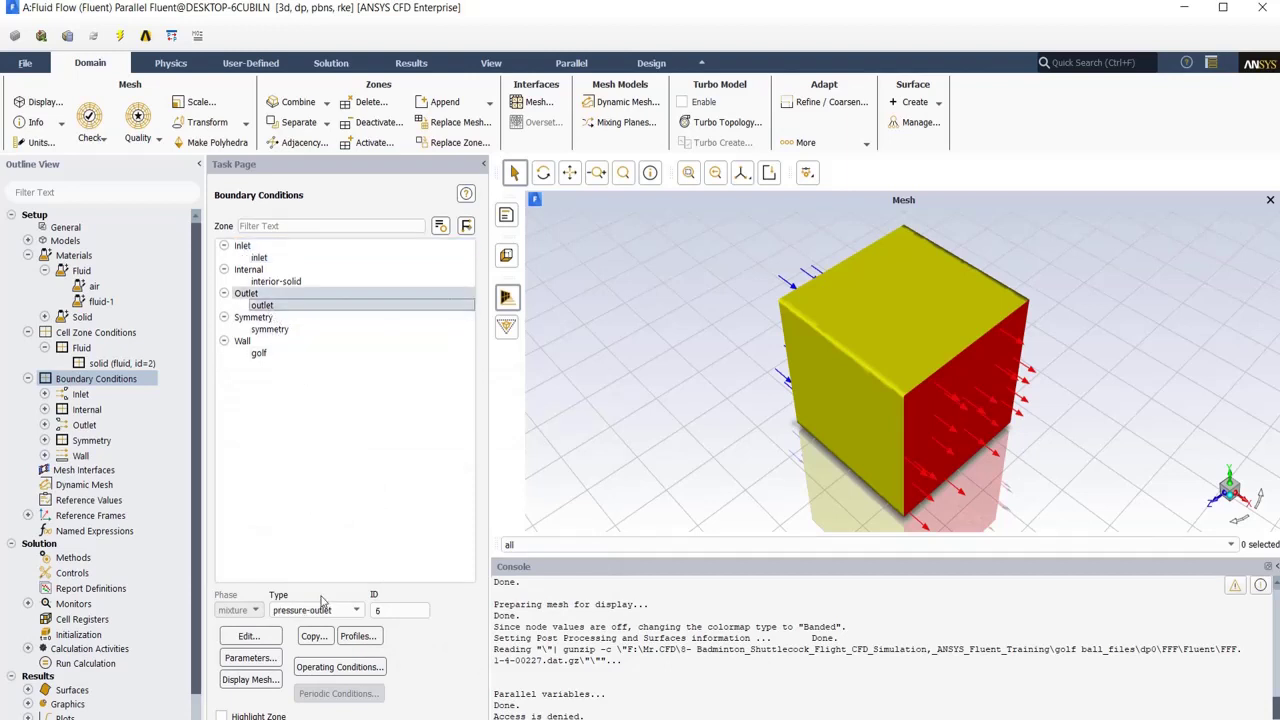
left_click(264, 637)
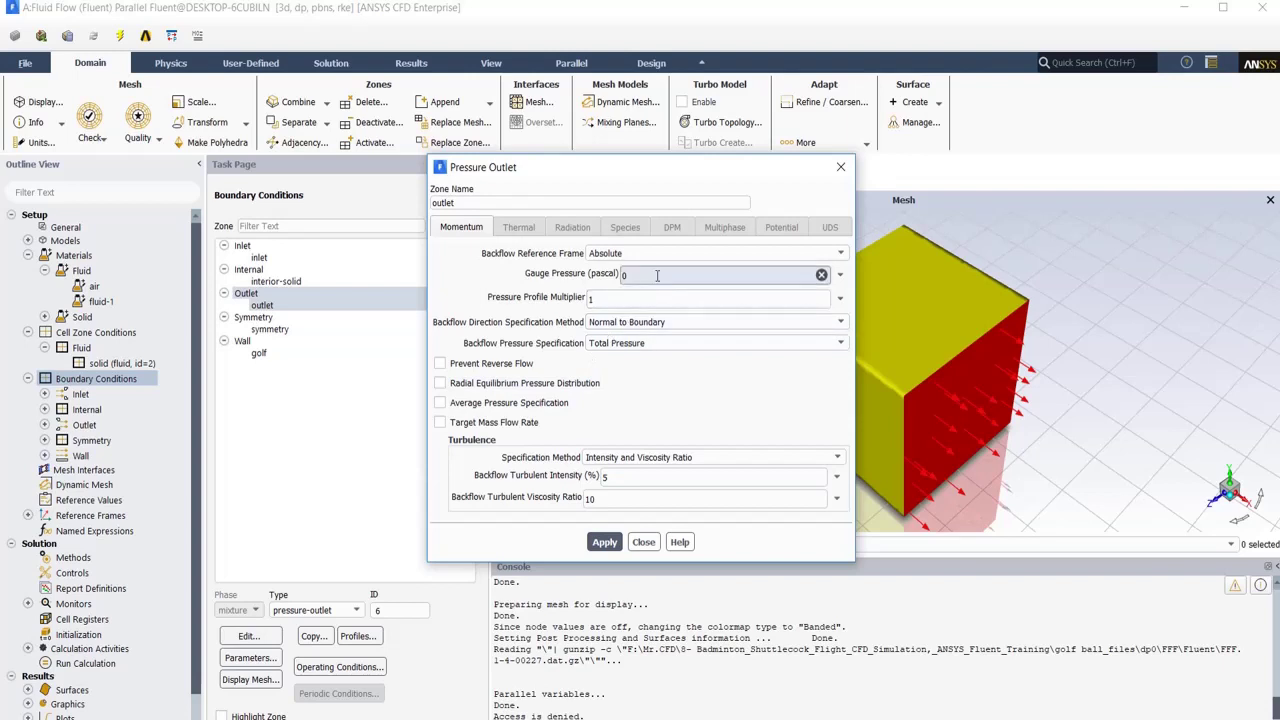
left_click_drag(657, 276, 612, 275)
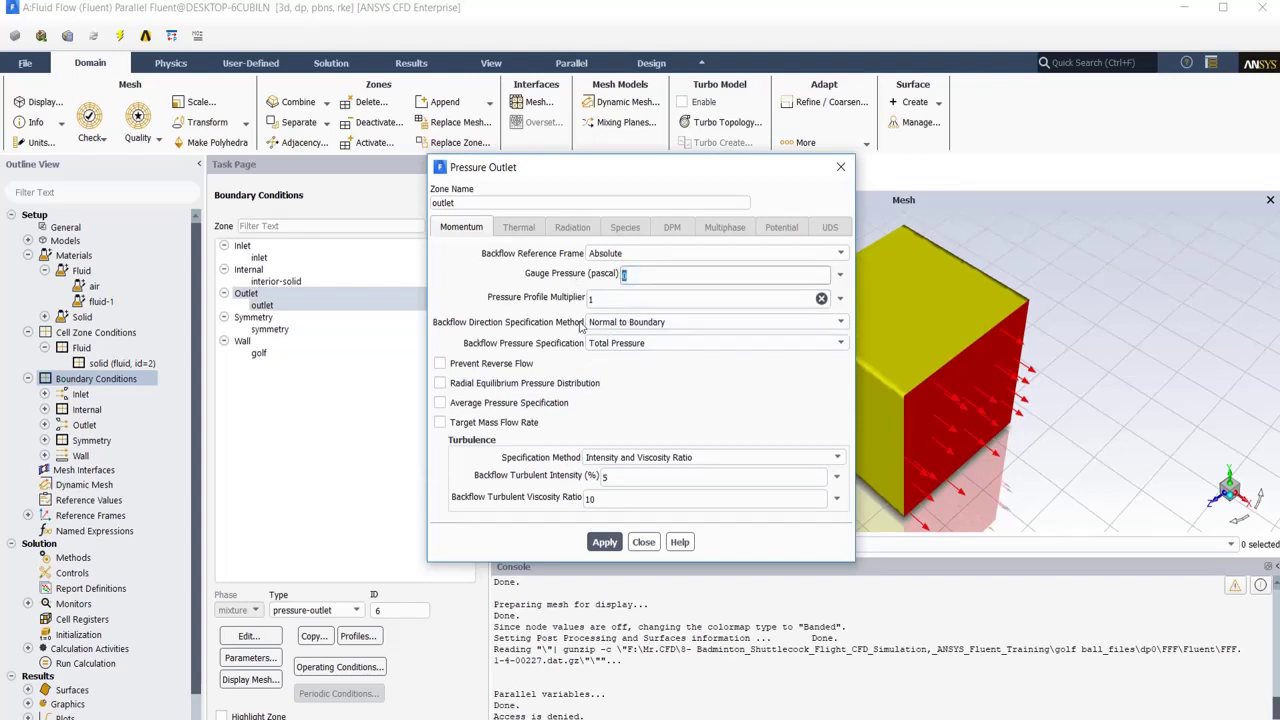
left_click(643, 542)
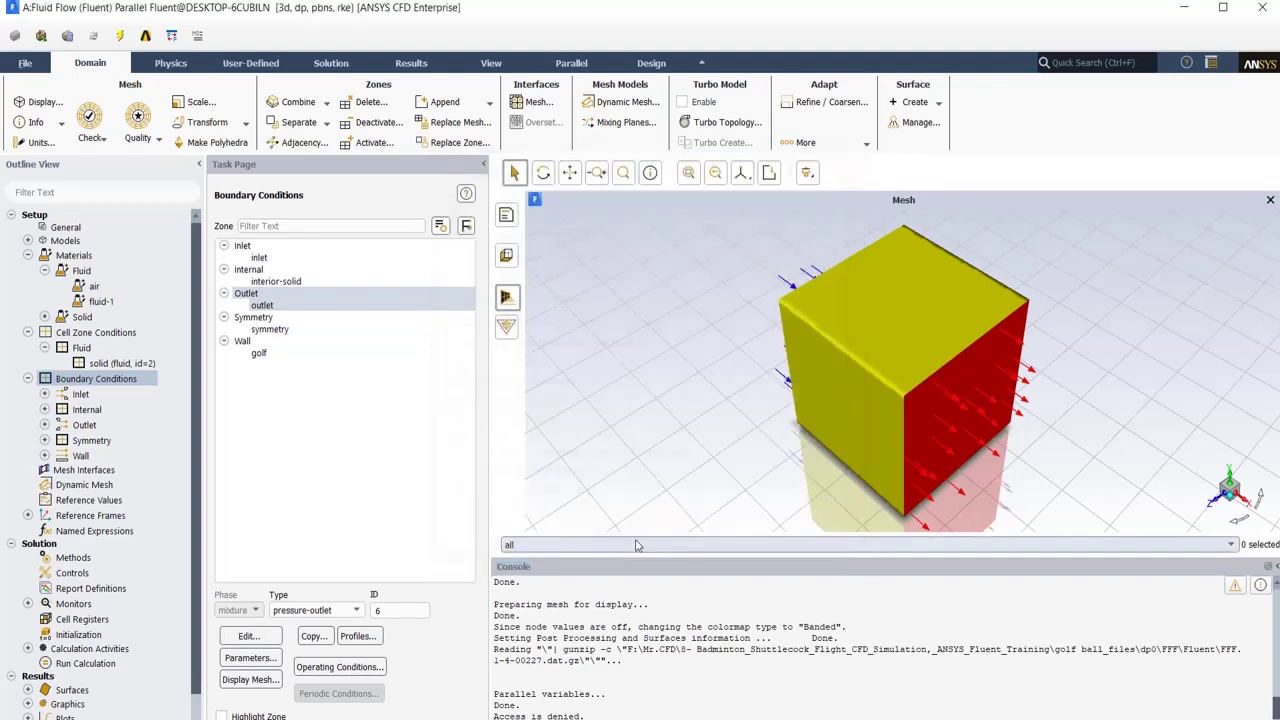
left_click(258, 354)
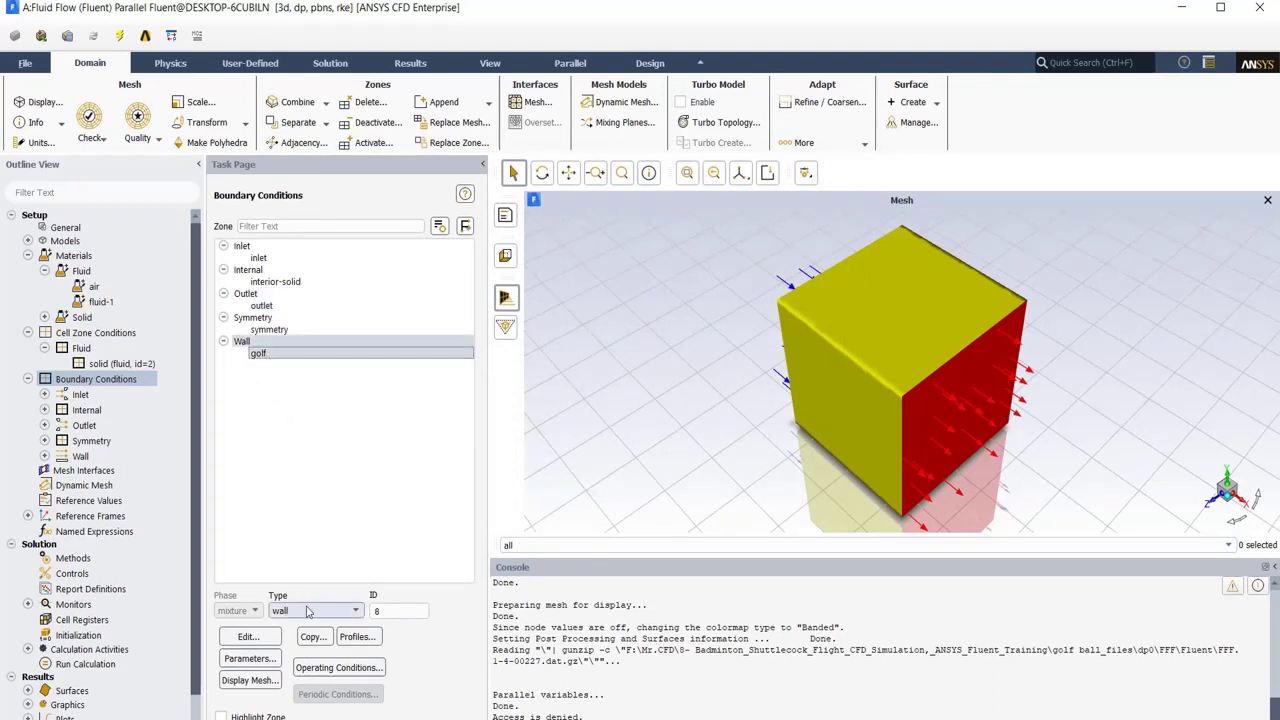
left_click(262, 640)
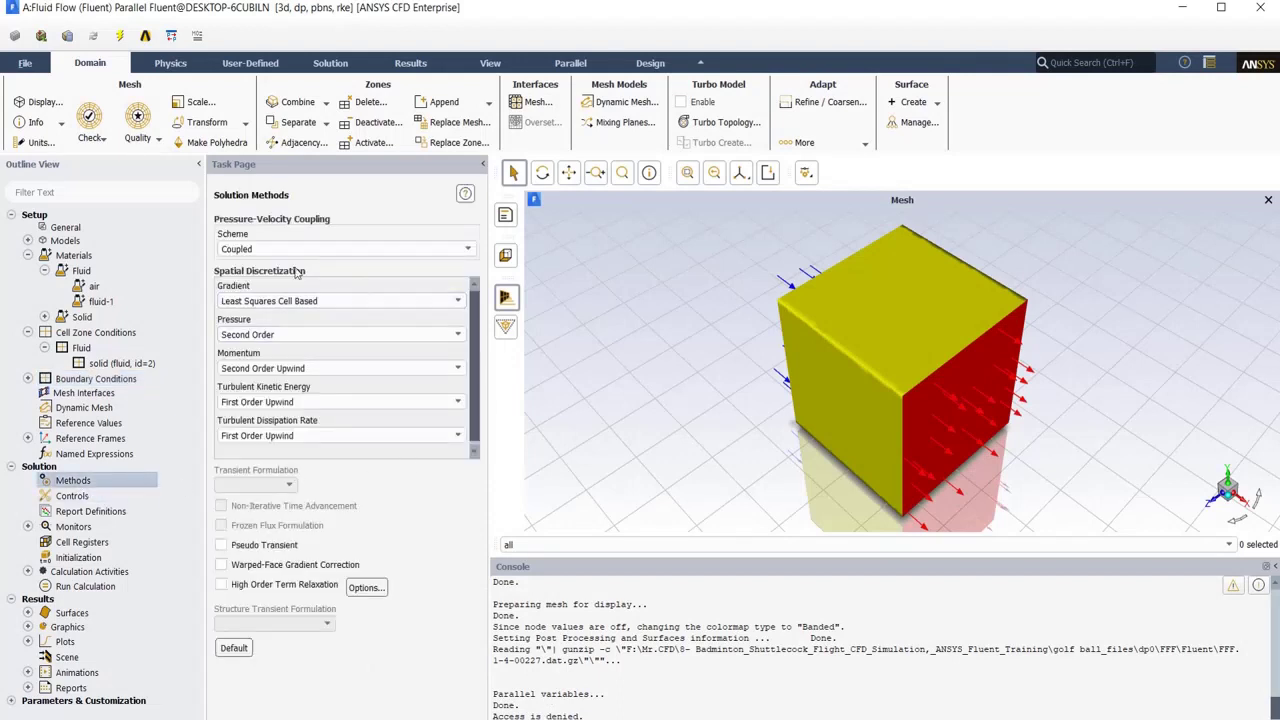
- Review the pressure-velocity coupling scheme options, keeping Coupled
left_click(380, 250)
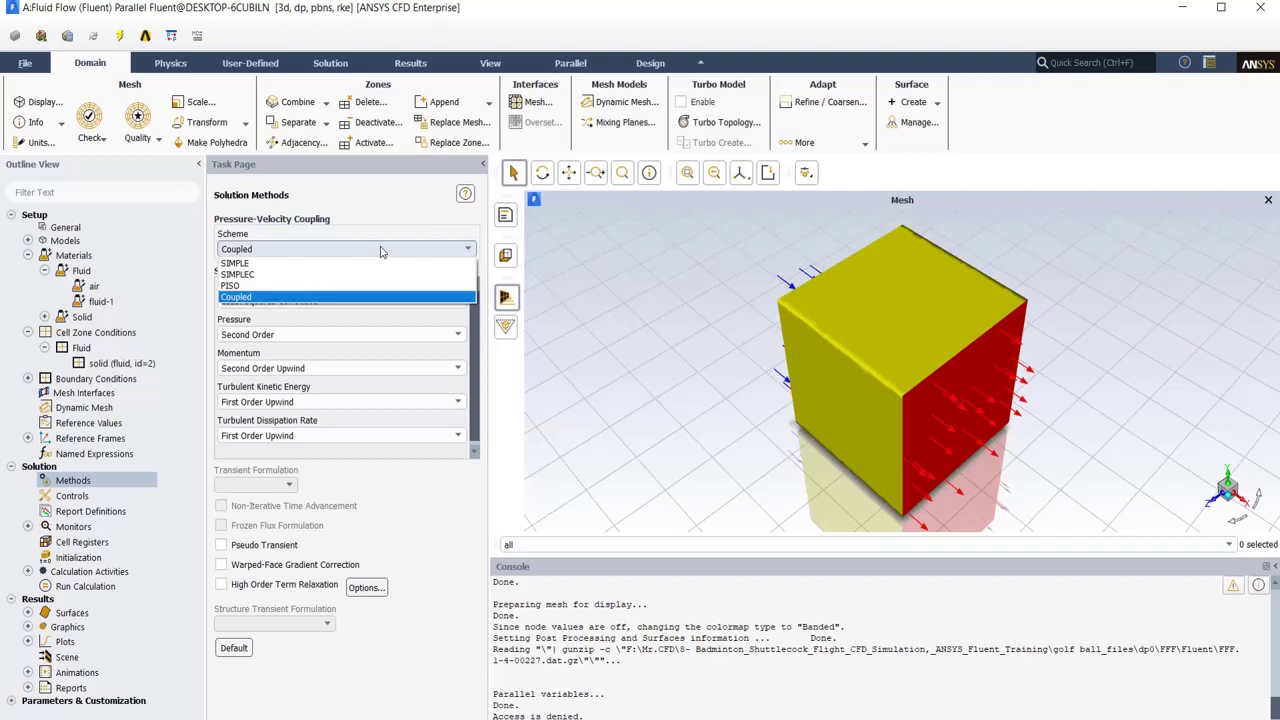
left_click(335, 297)
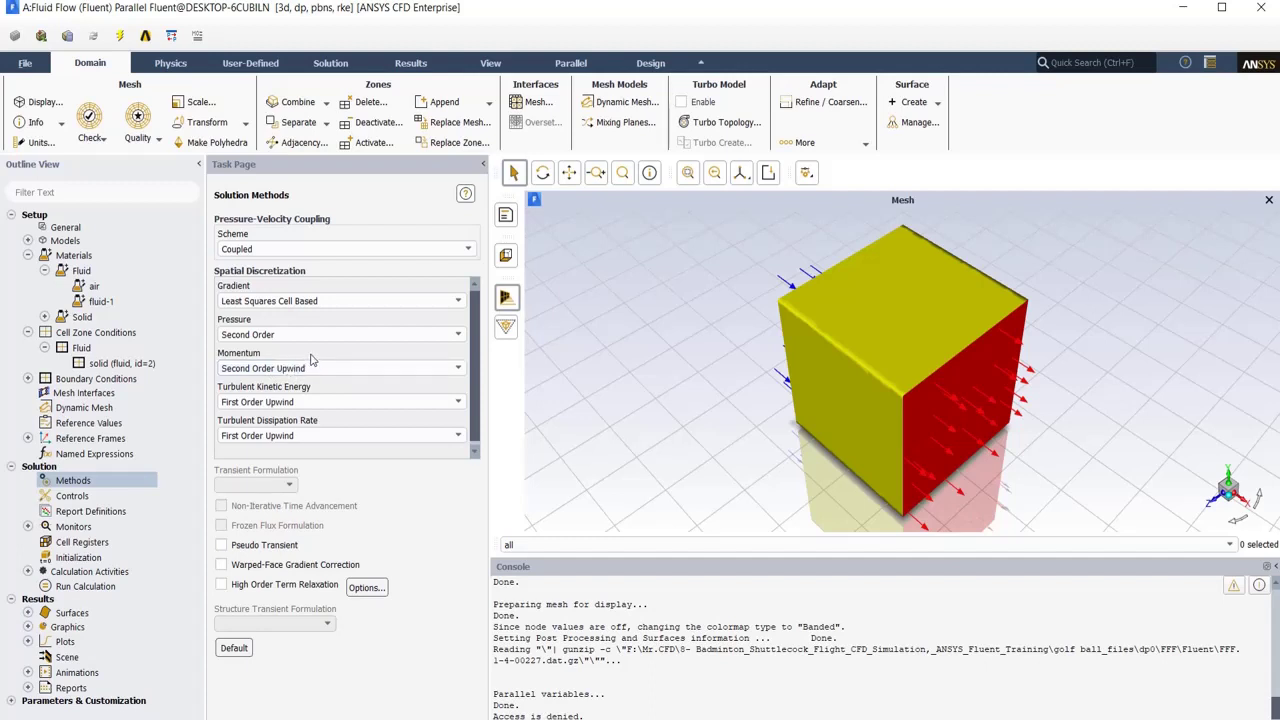
key("Down")
key("Down")
key("Down")
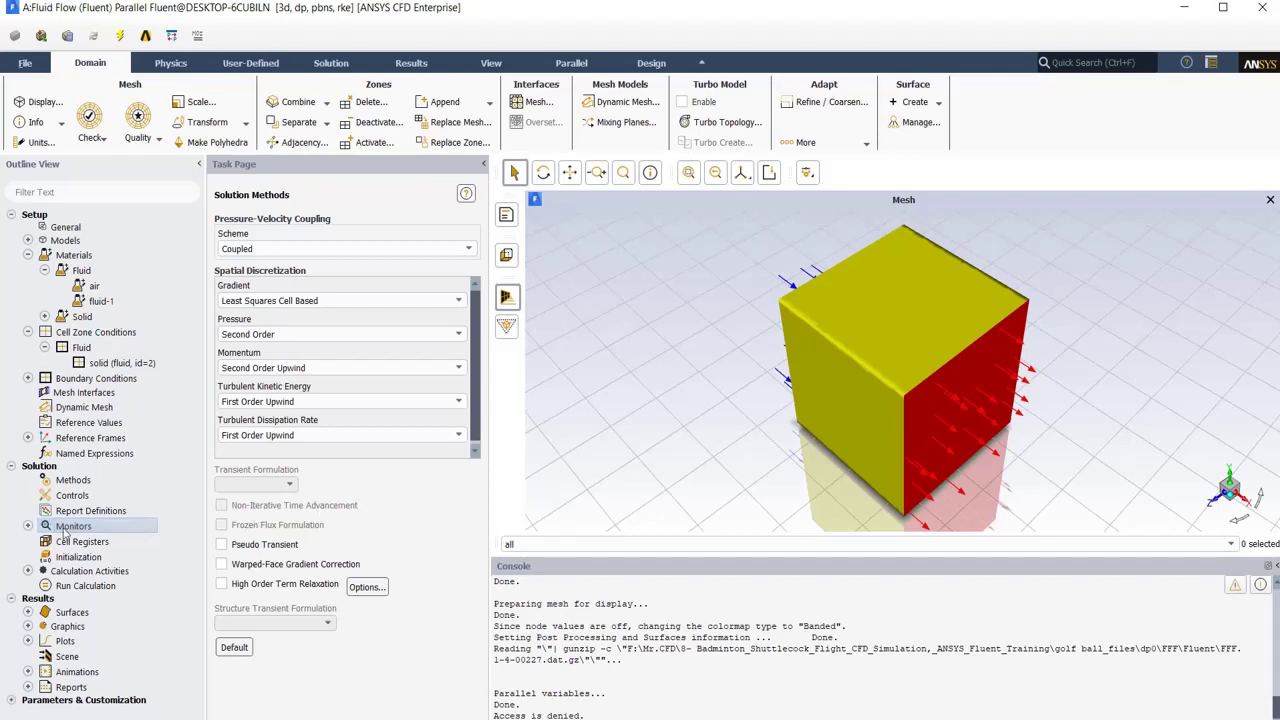
- Expand Monitors to reveal Residual, Report Files, Report Plots and Convergence Conditions
left_click(28, 526)
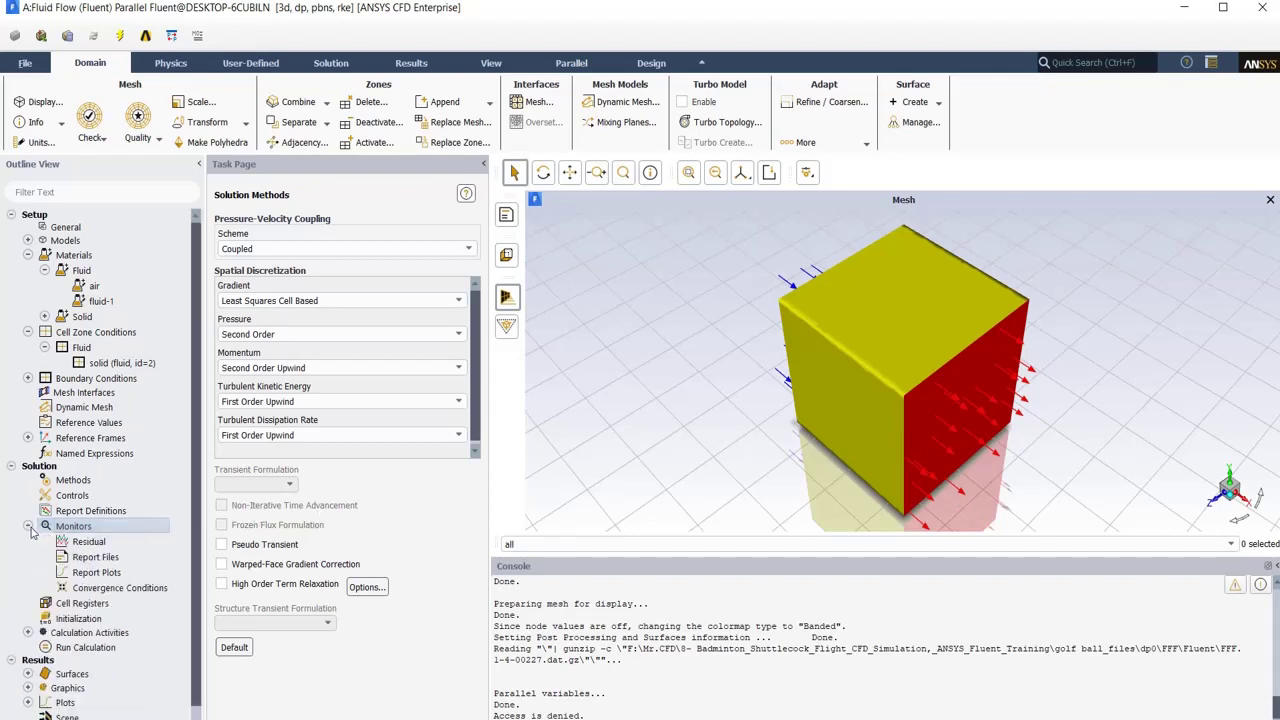
double_click(104, 542)
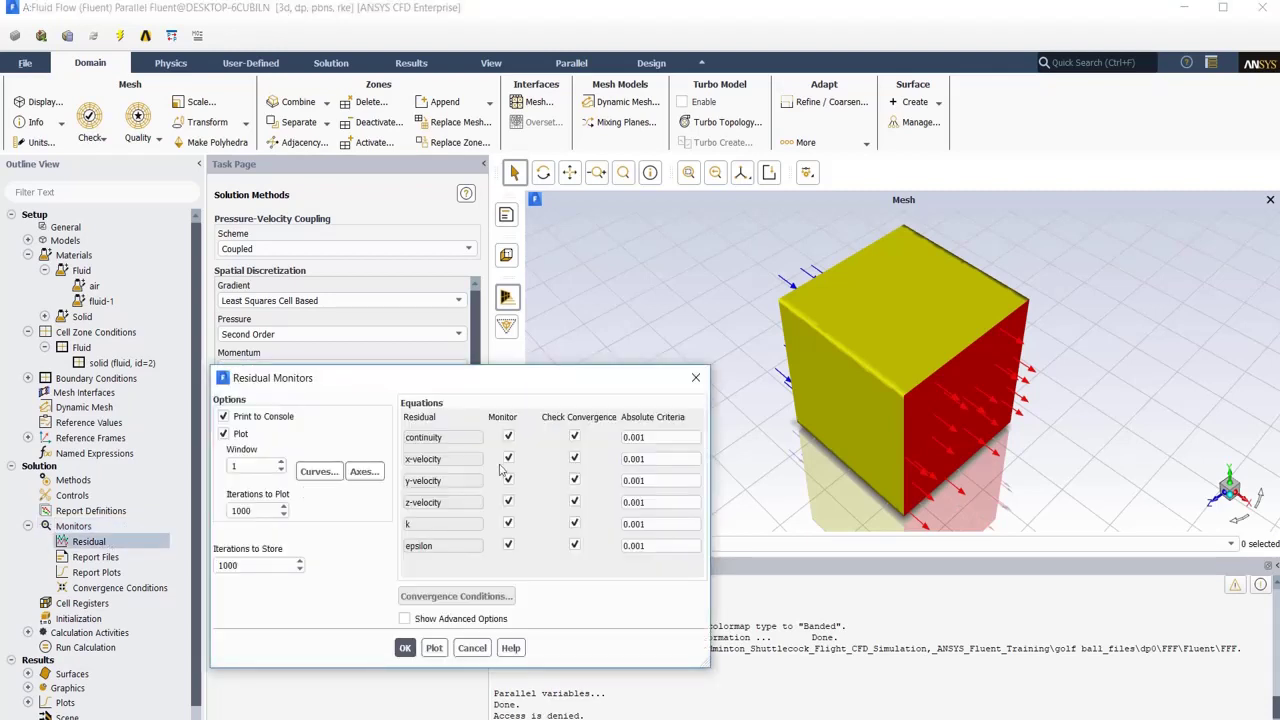
left_click_drag(672, 438, 600, 433)
left_click(465, 648)
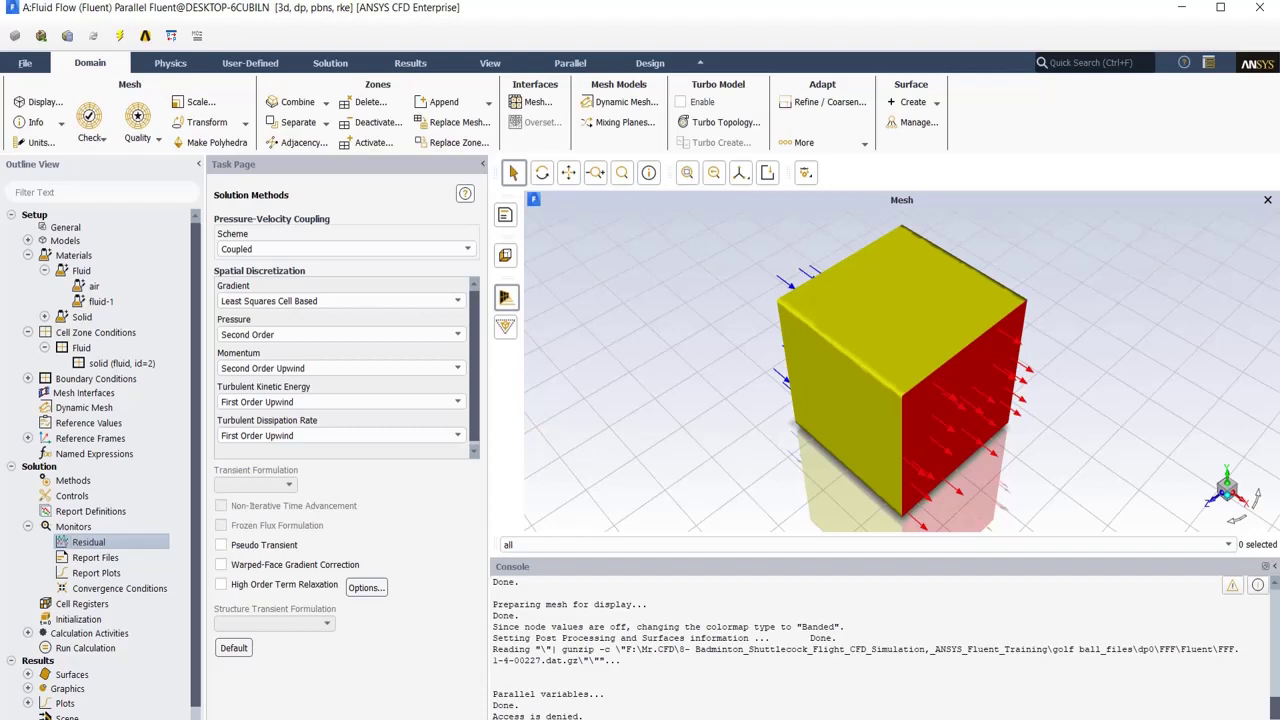
- Set standard initialization to compute from the inlet, giving X velocity 94 m/s and gauge pressure 0
left_click(113, 623)
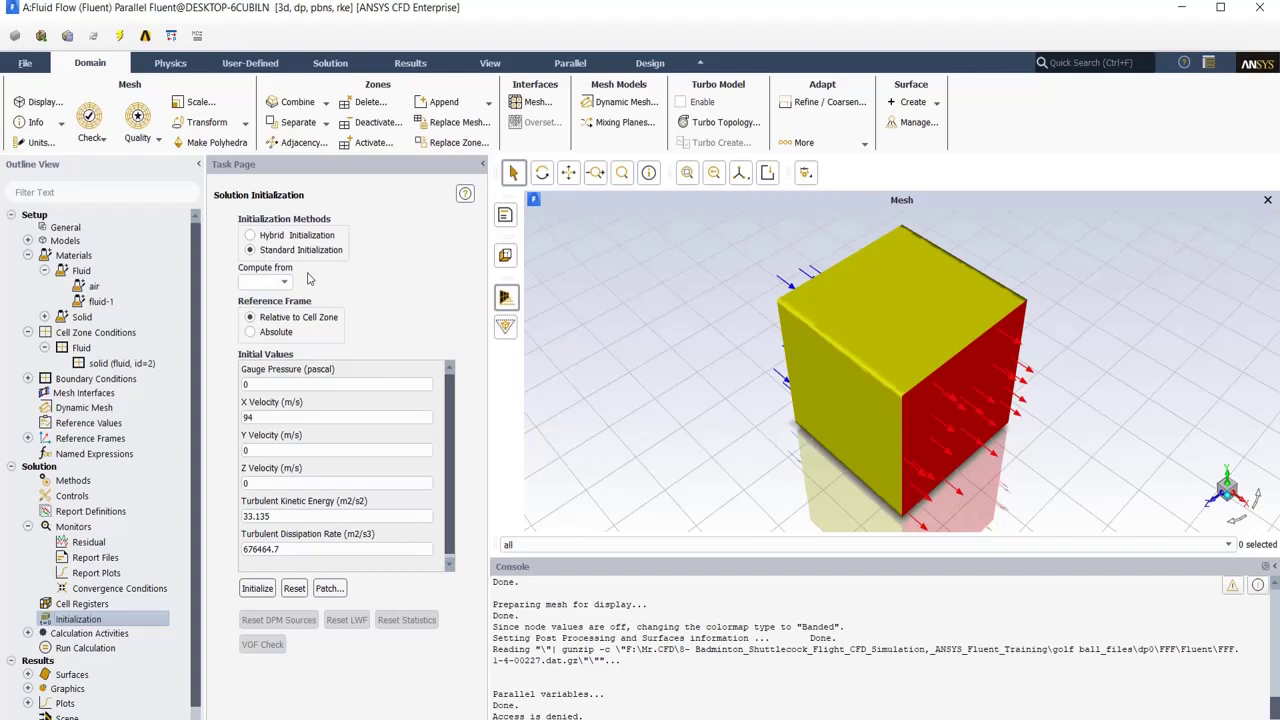
left_click(283, 282)
left_click(256, 311)
left_click(383, 312)
- Show the Run Calculation settings and select the 800 iterations value
left_click(88, 648)
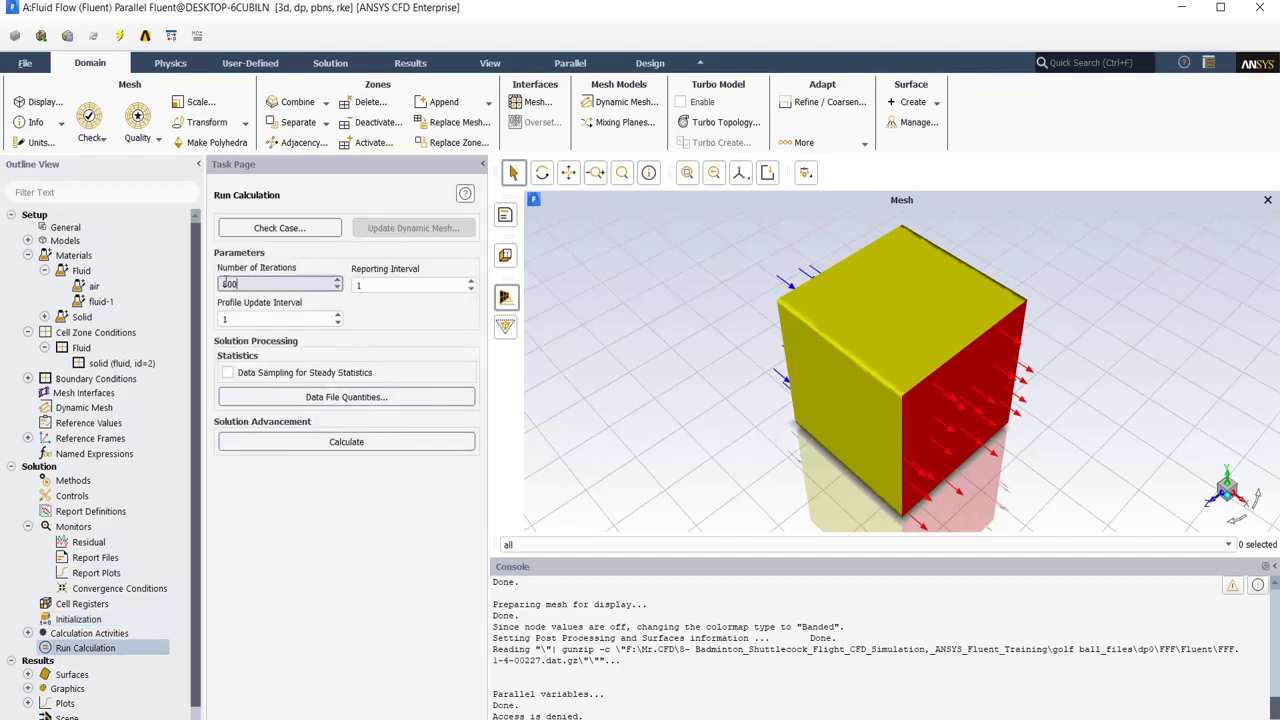
double_click(228, 284)
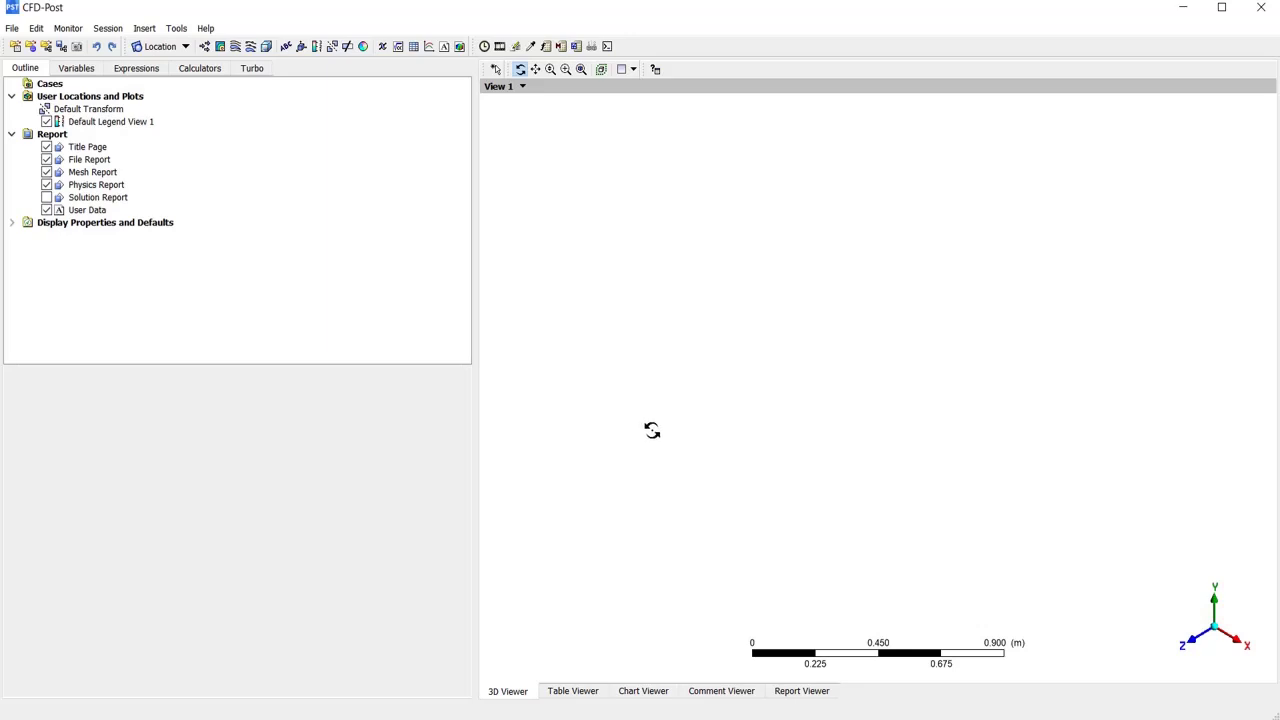
- Load the Fluent results file FFF.1-3-00225.dat.gz into CFD-Post
left_click(5, 29)
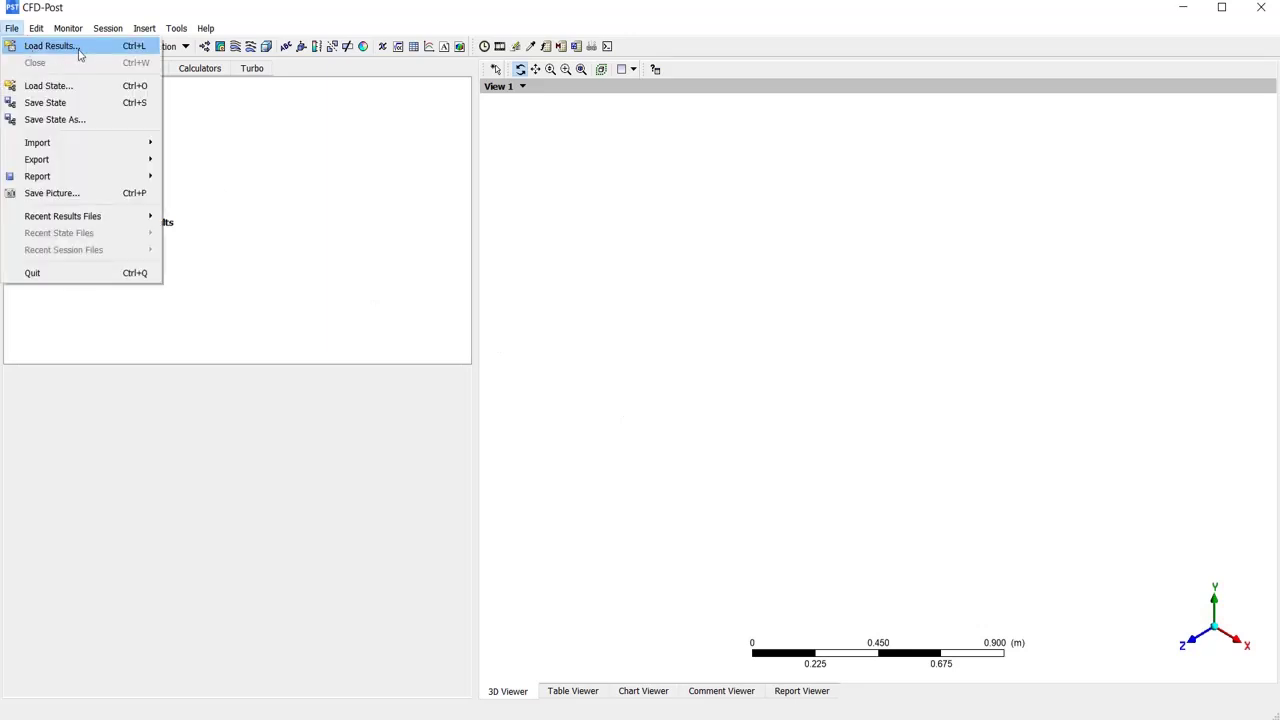
left_click(80, 51)
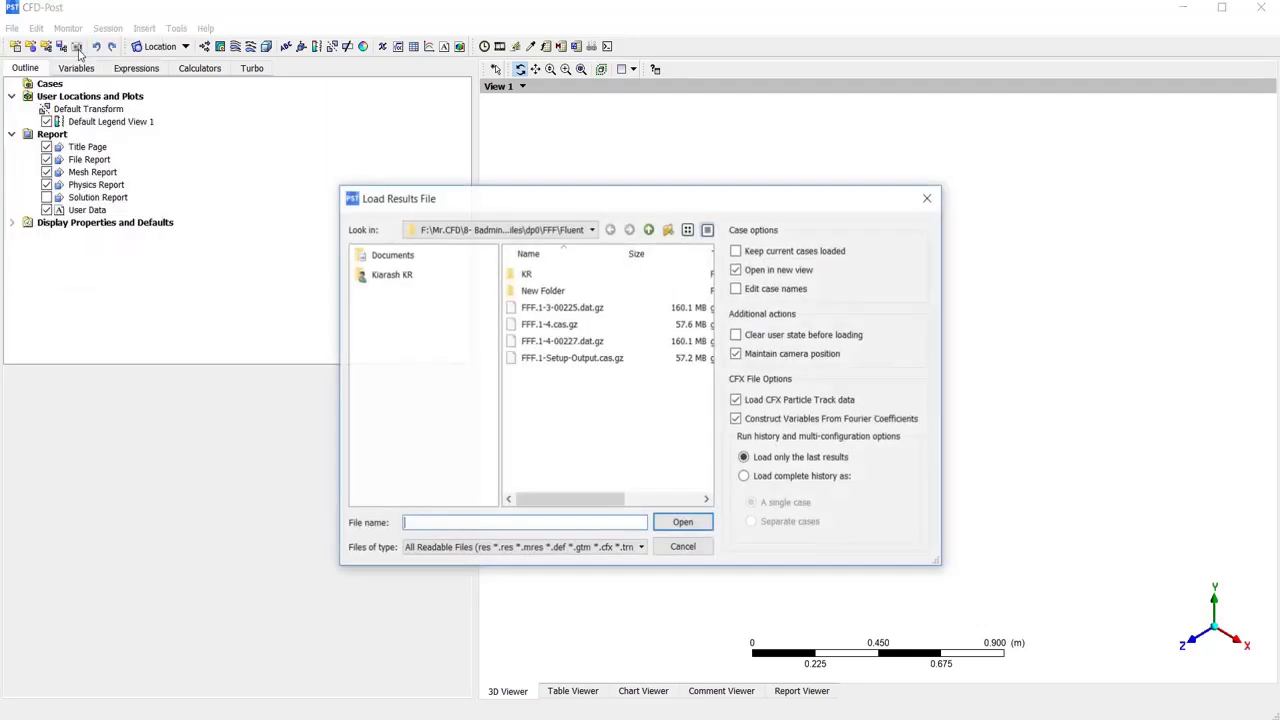
left_click(593, 308)
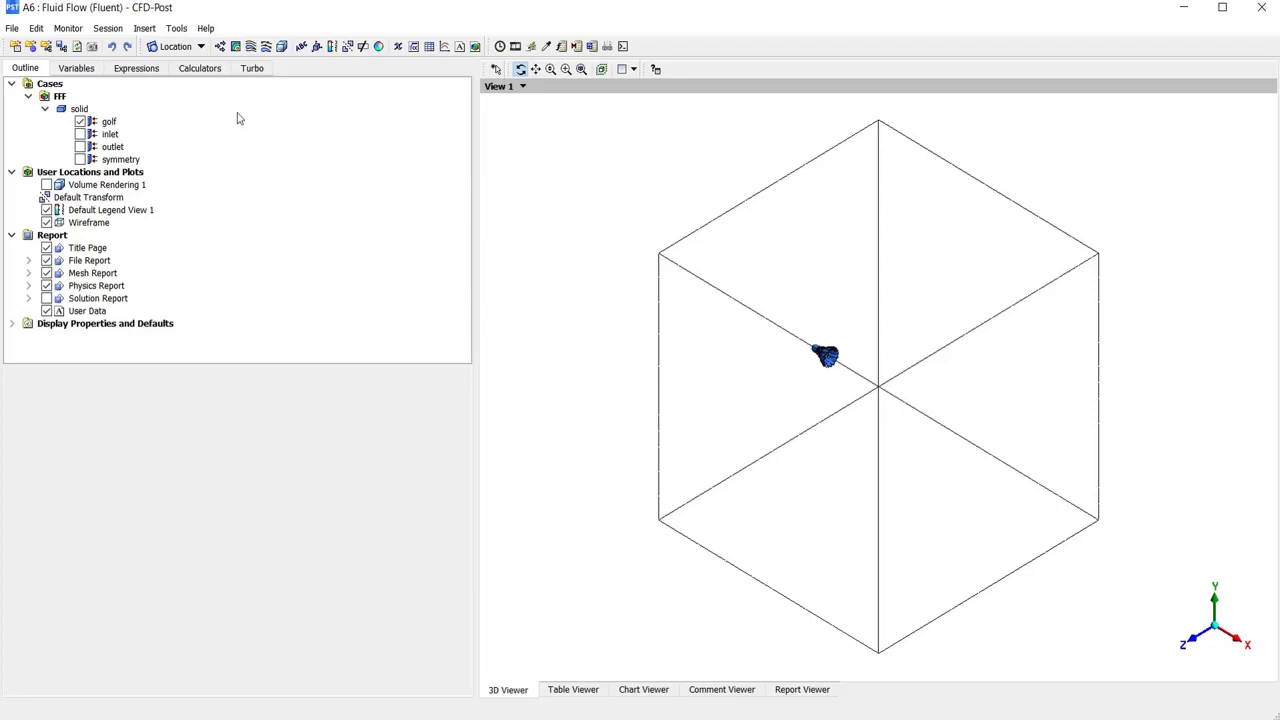
- Create an XY plane named midplane at Z = 0 m and view it along Z
left_click(177, 47)
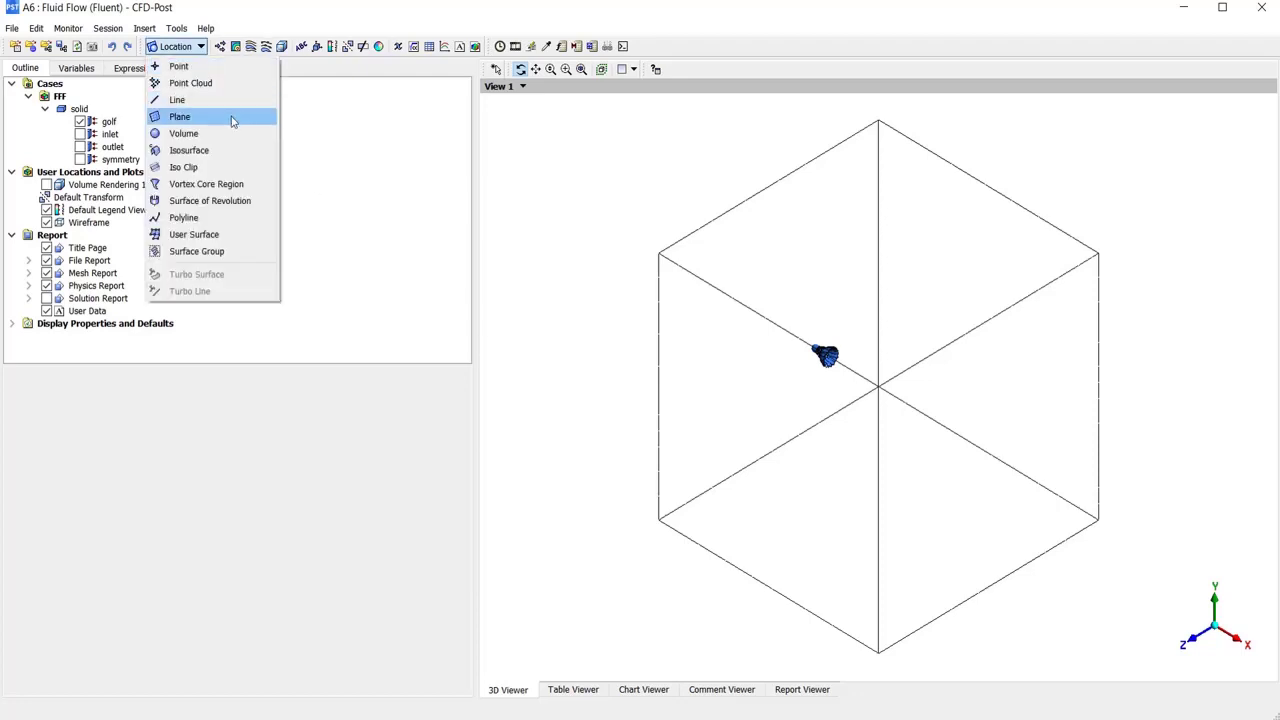
left_click(184, 117)
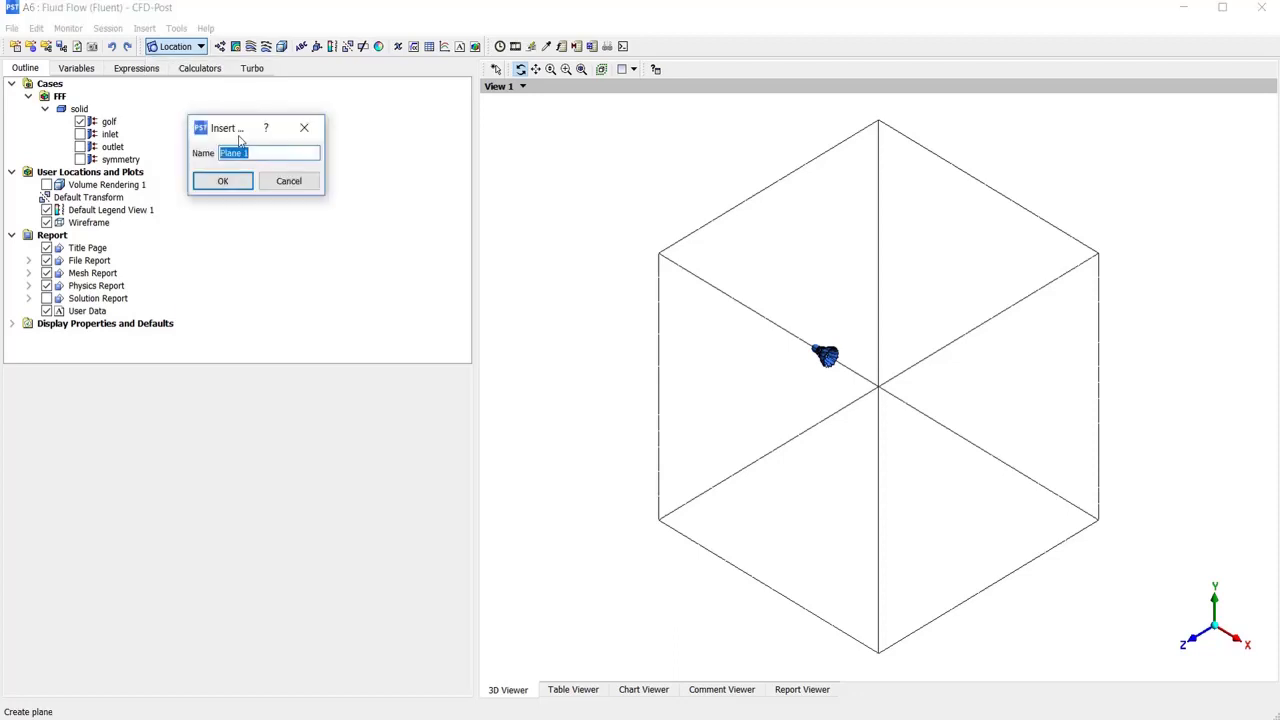
type("midplane")
left_click(238, 183)
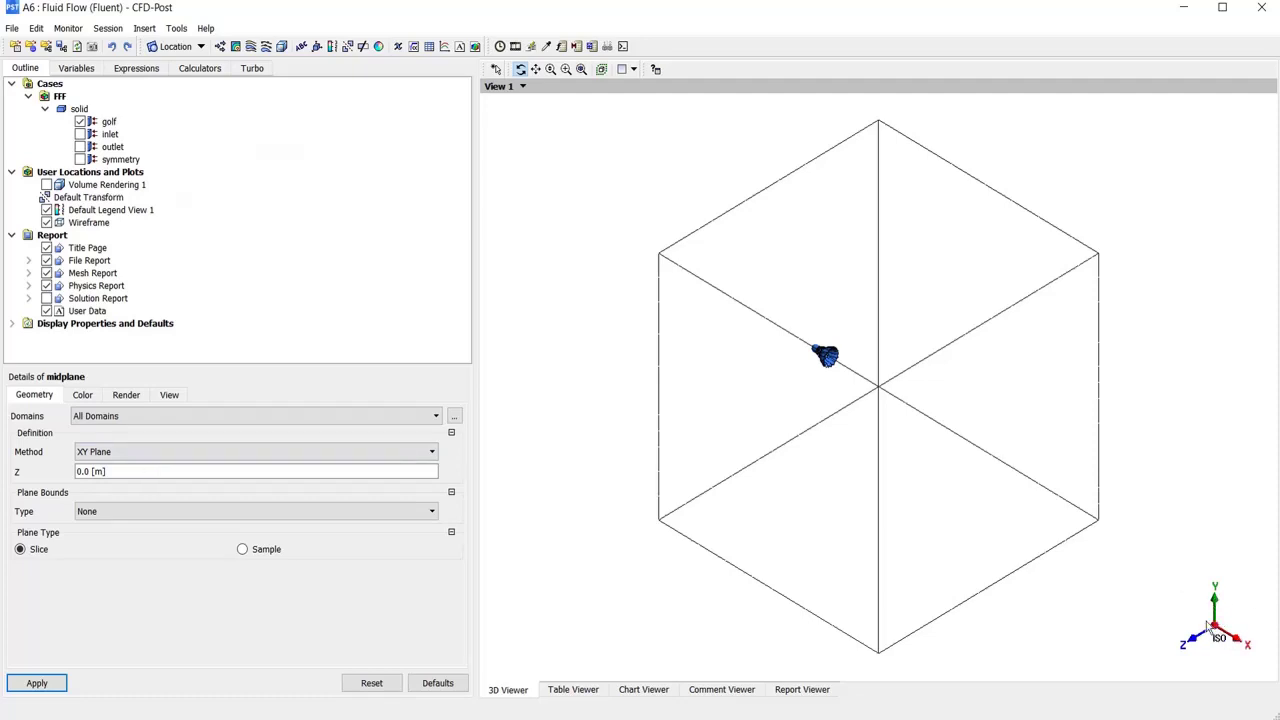
left_click(124, 472)
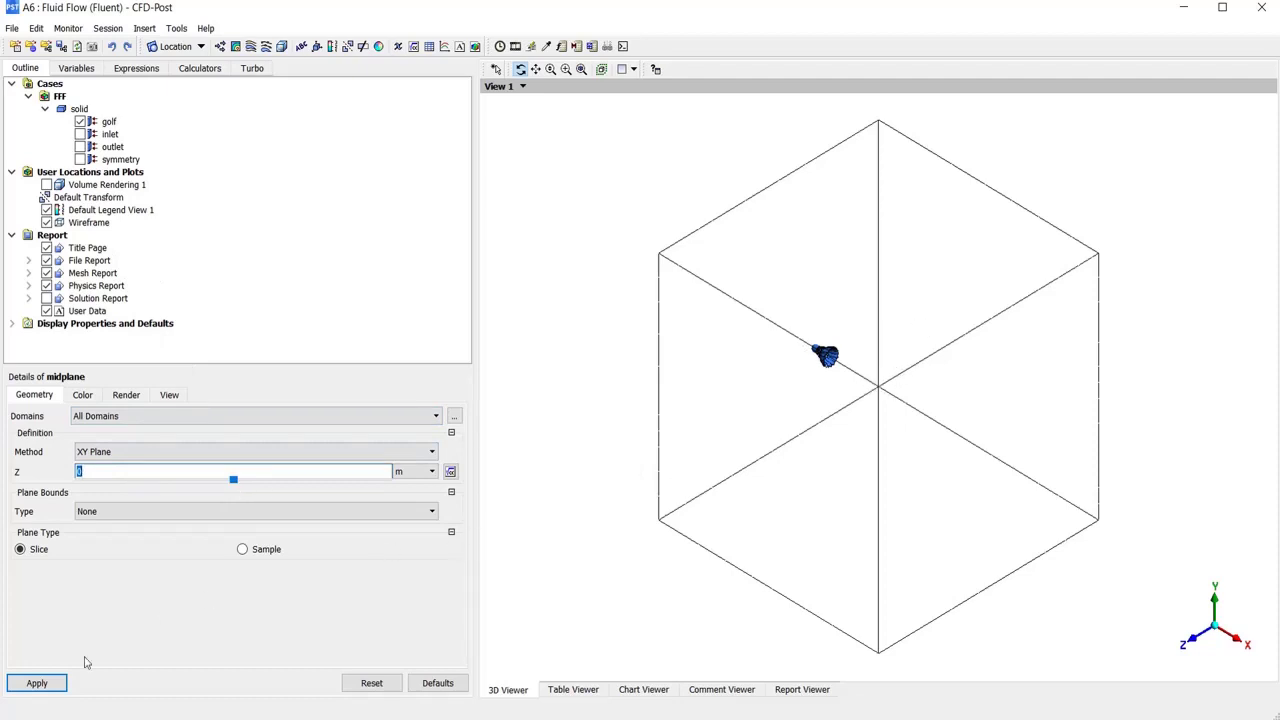
left_click(37, 683)
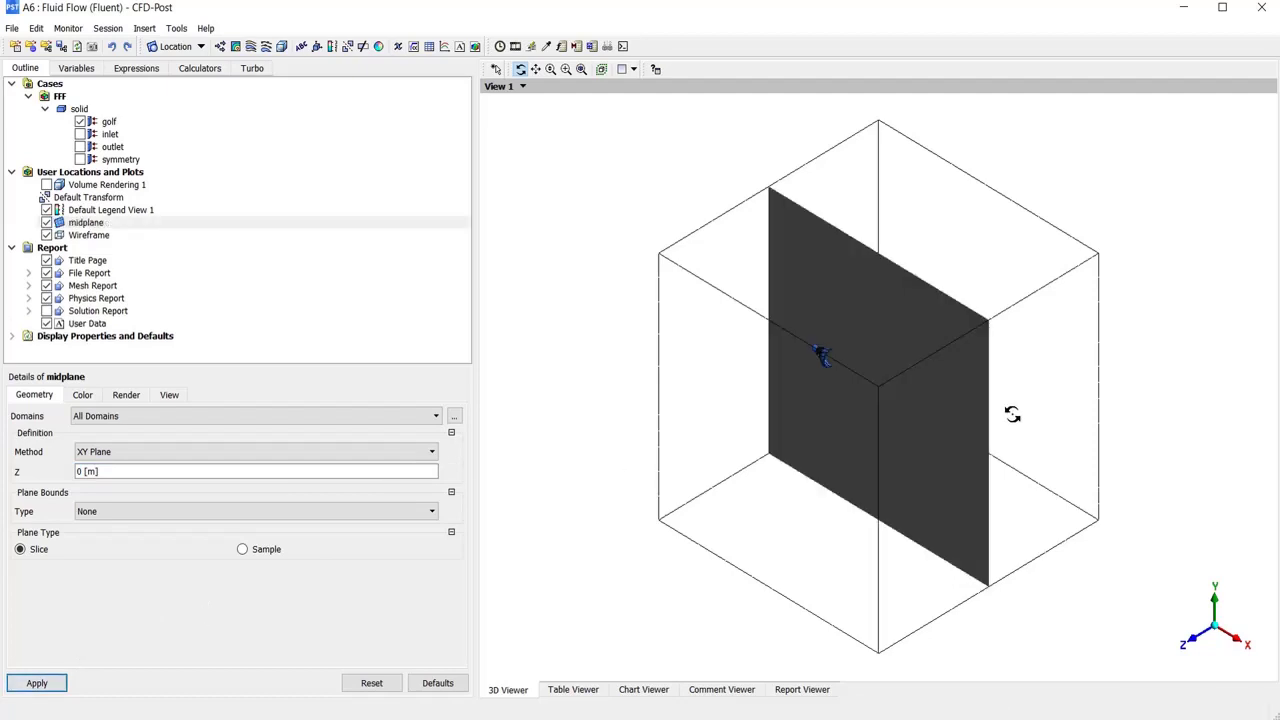
mouse_move(1011, 414)
left_mouse_down()
mouse_move(1008, 430)
mouse_move(957, 427)
mouse_move(993, 403)
left_mouse_up()
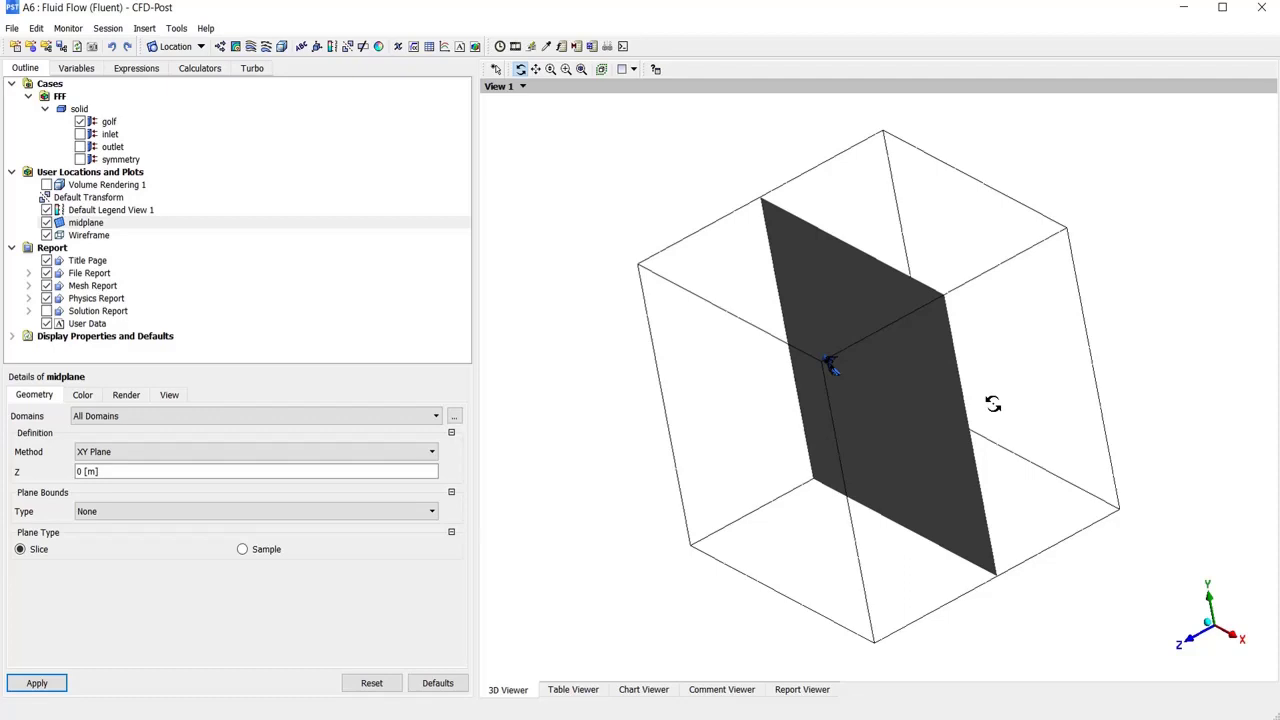
left_click(1197, 643)
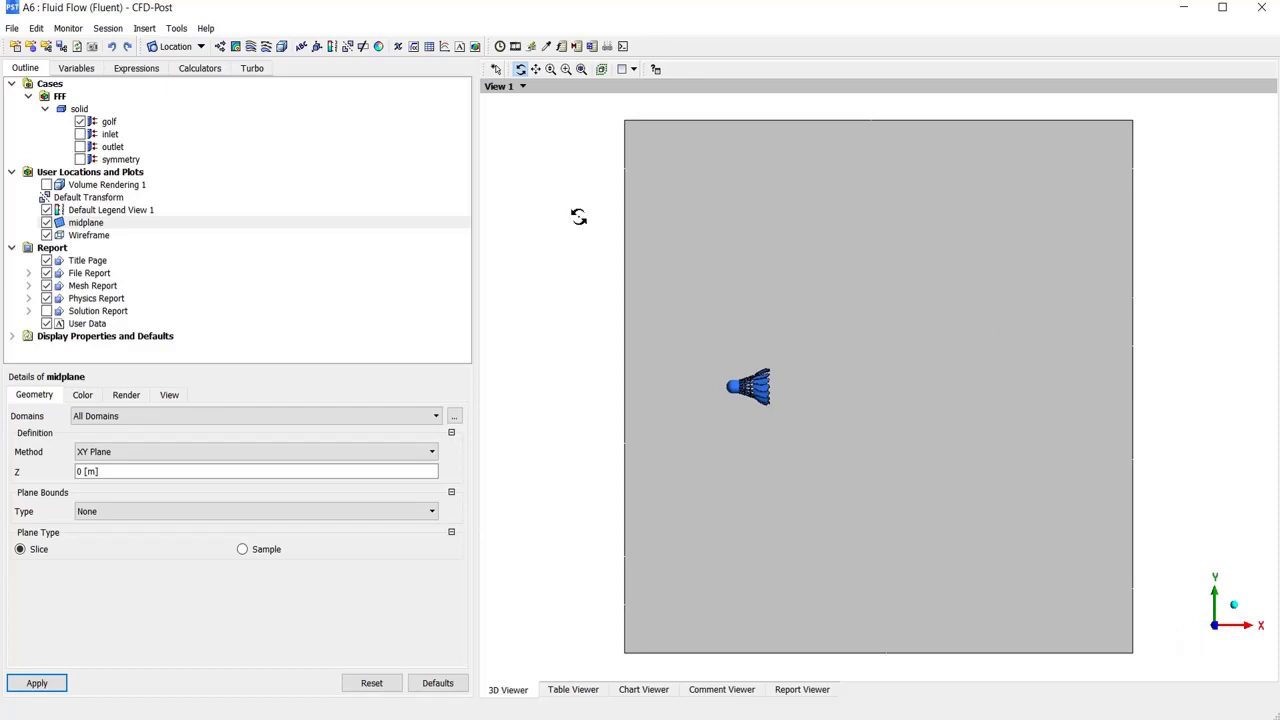
- Create a contour named pressure on the midplane
left_click(235, 47)
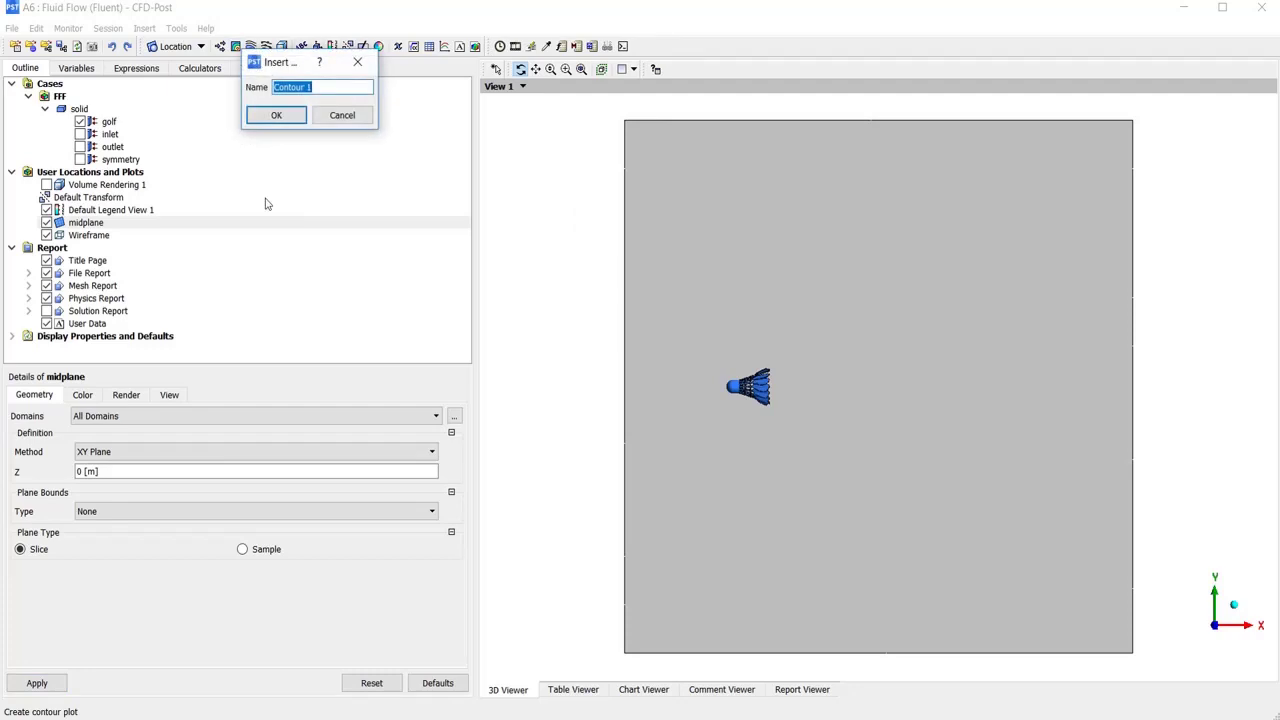
type("pressu")
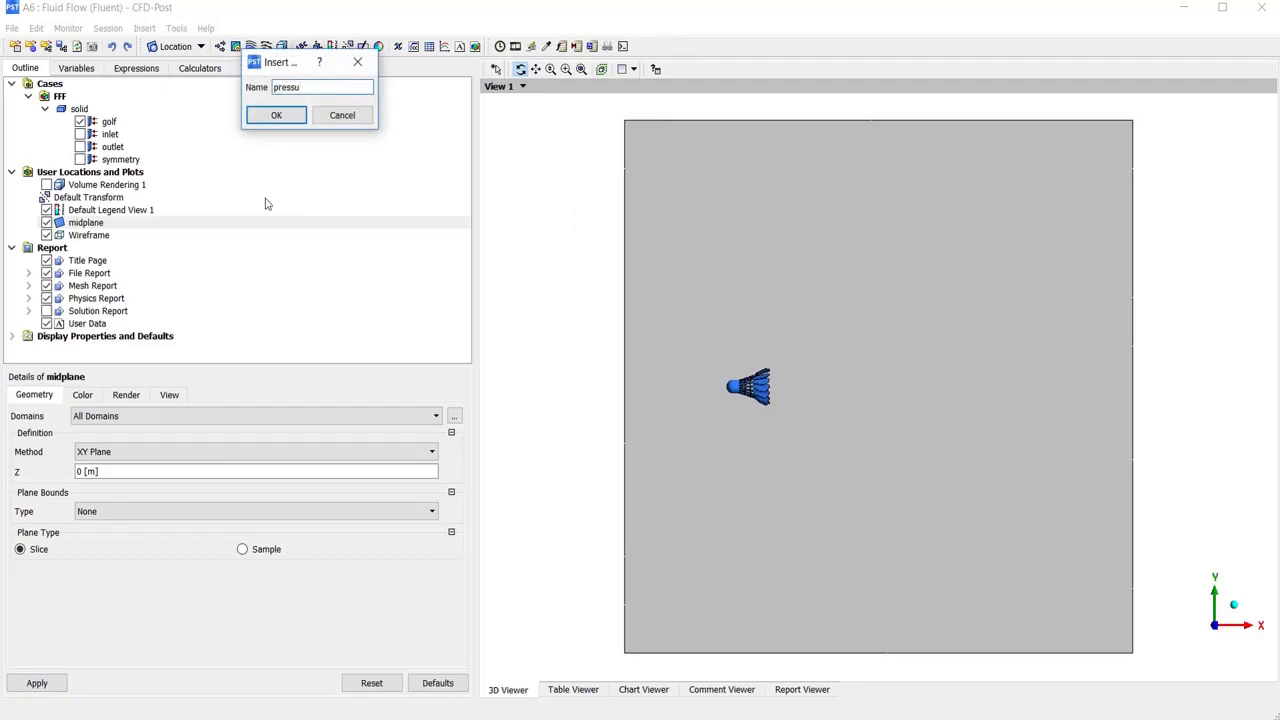
type("re")
left_click(276, 115)
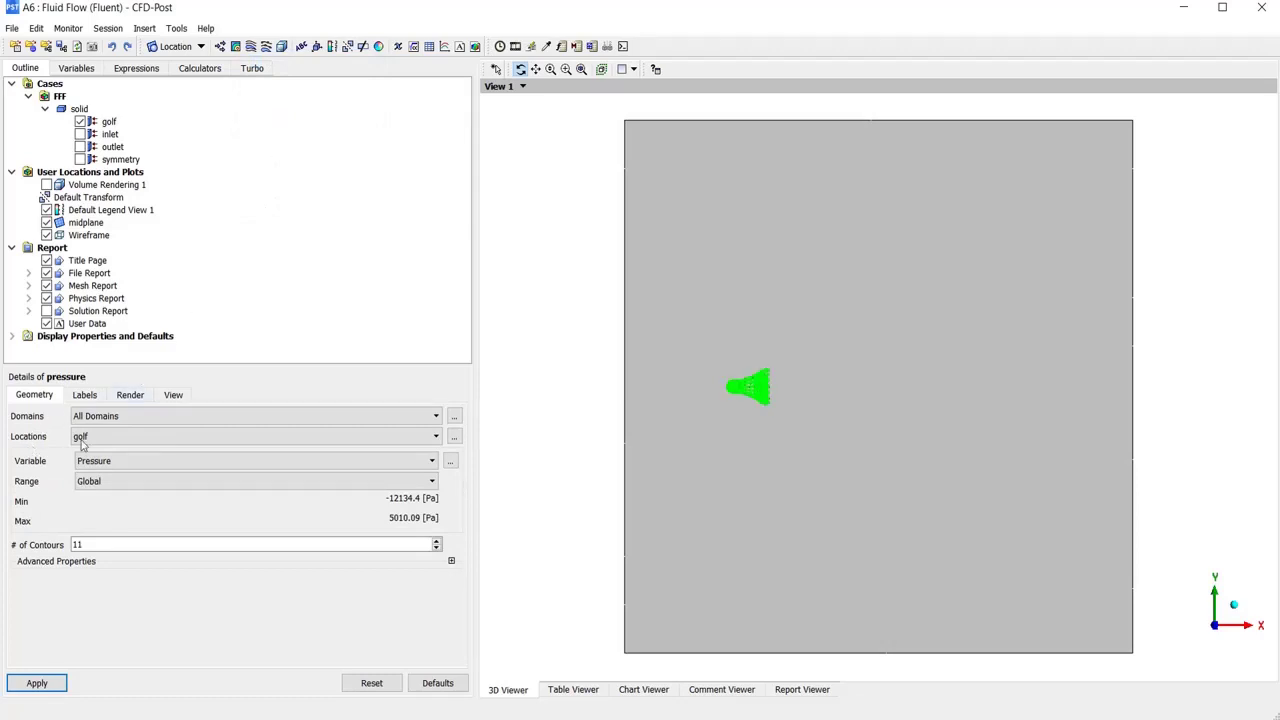
left_click(140, 437)
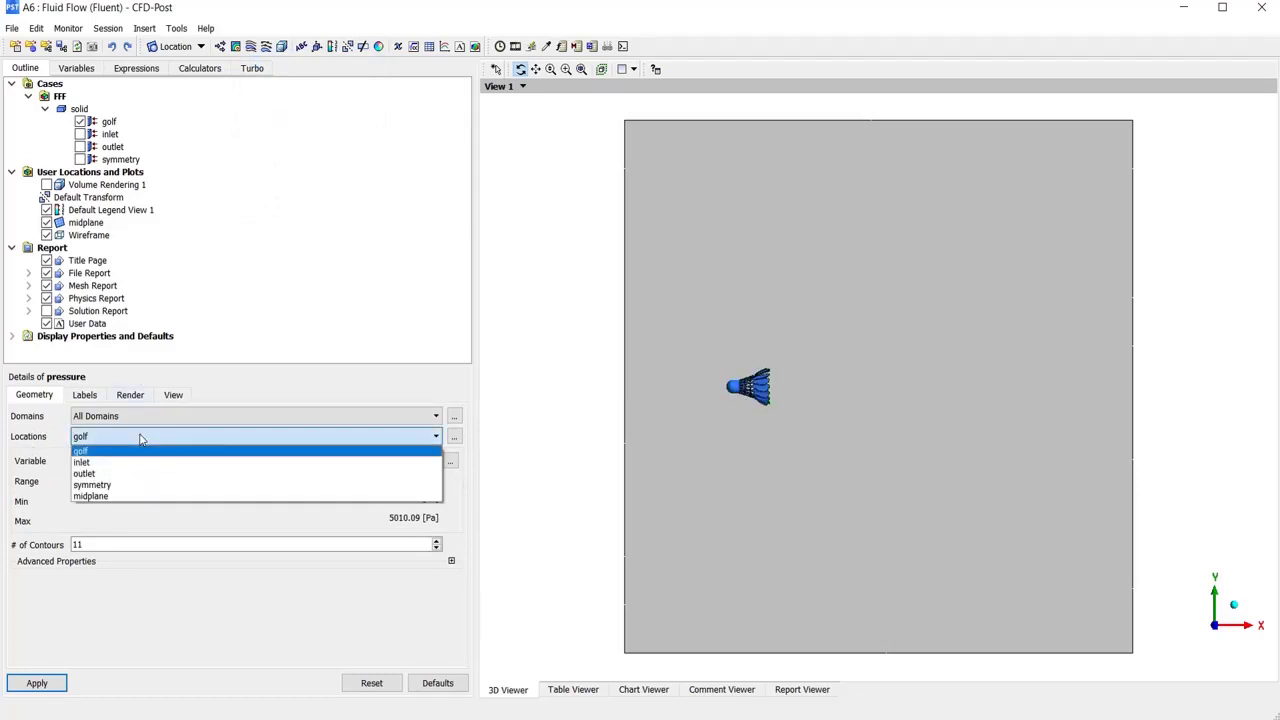
left_click(101, 497)
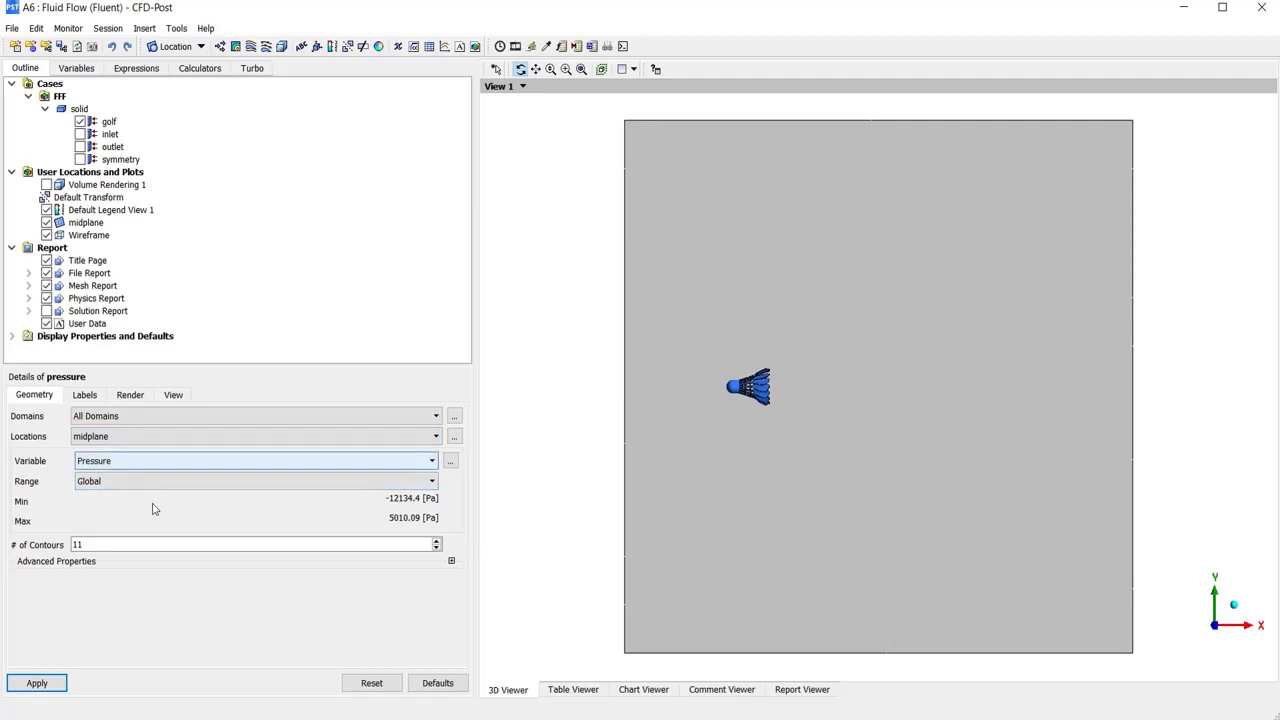
left_click(38, 684)
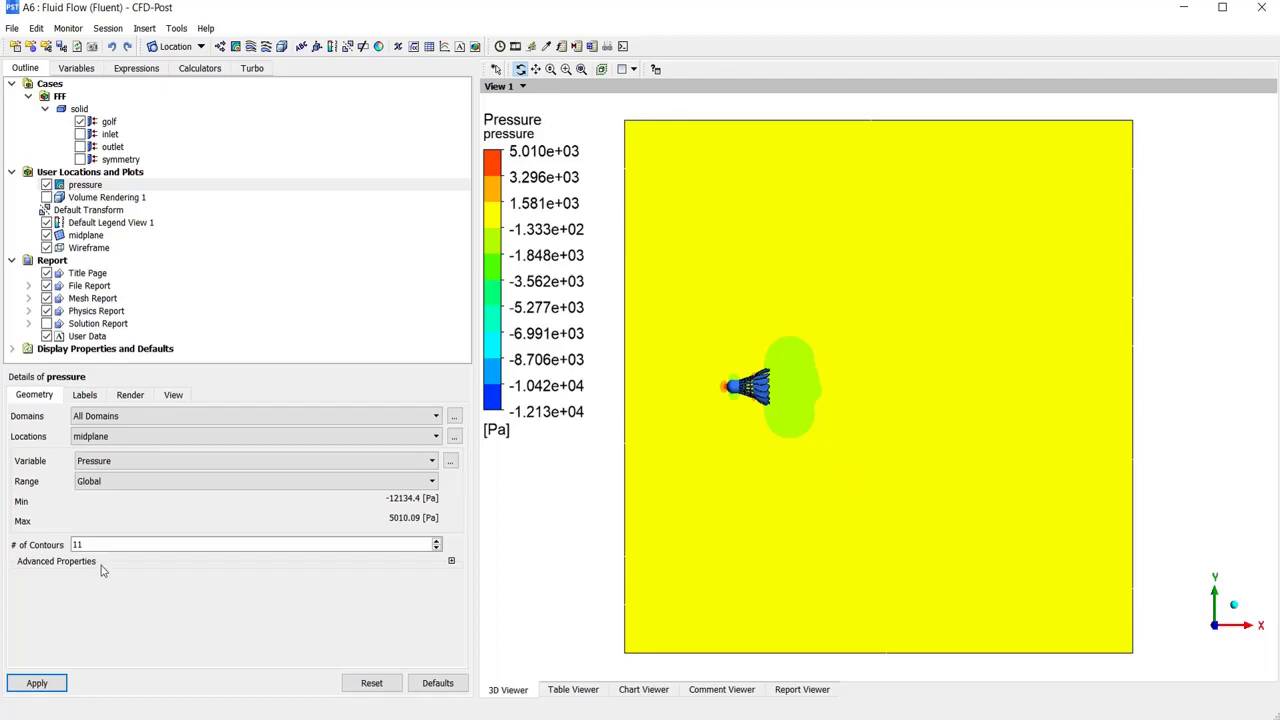
- Redraw the pressure contour with 50 levels and zoom onto the shuttlecock
double_click(76, 545)
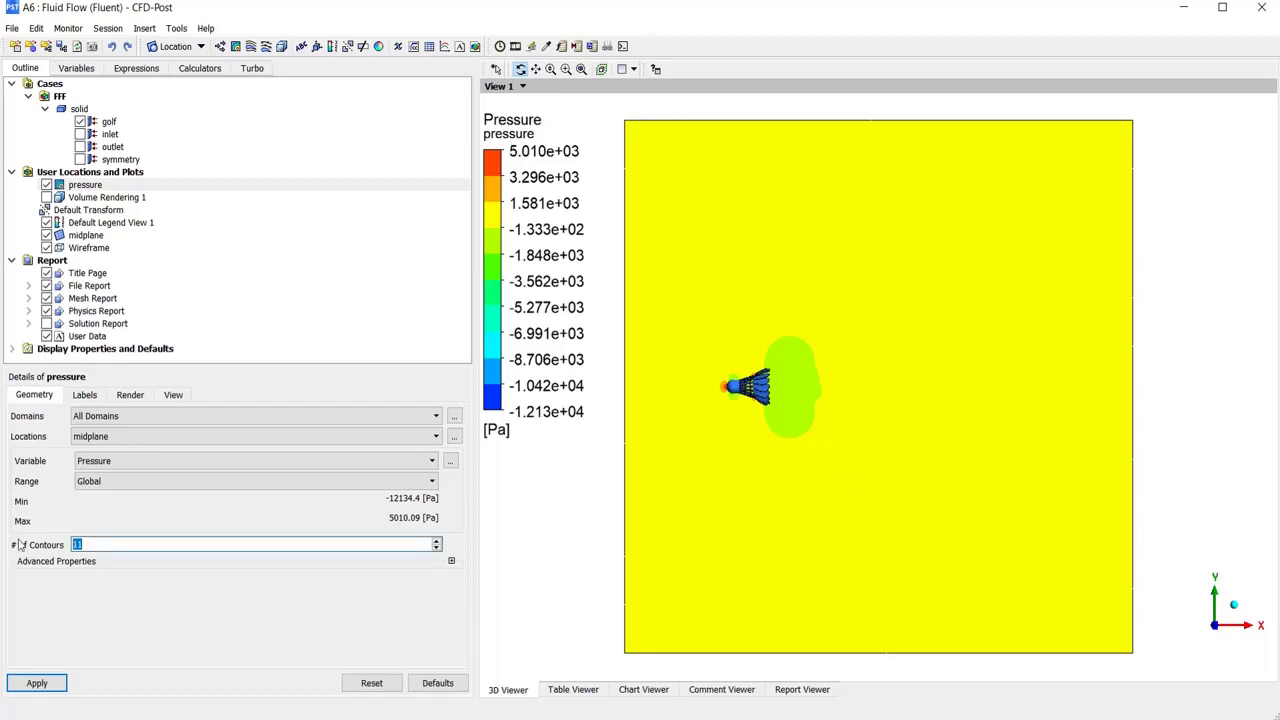
type("50")
left_click(37, 683)
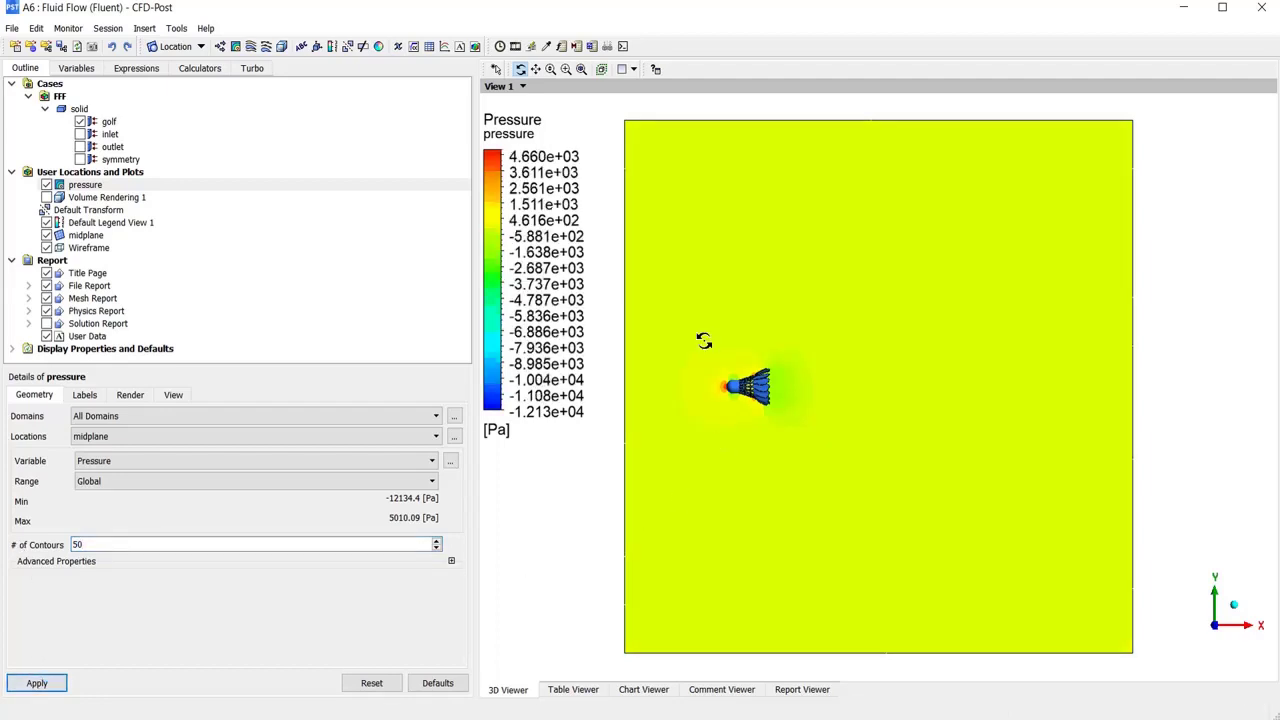
right_click_drag(678, 336, 796, 433)
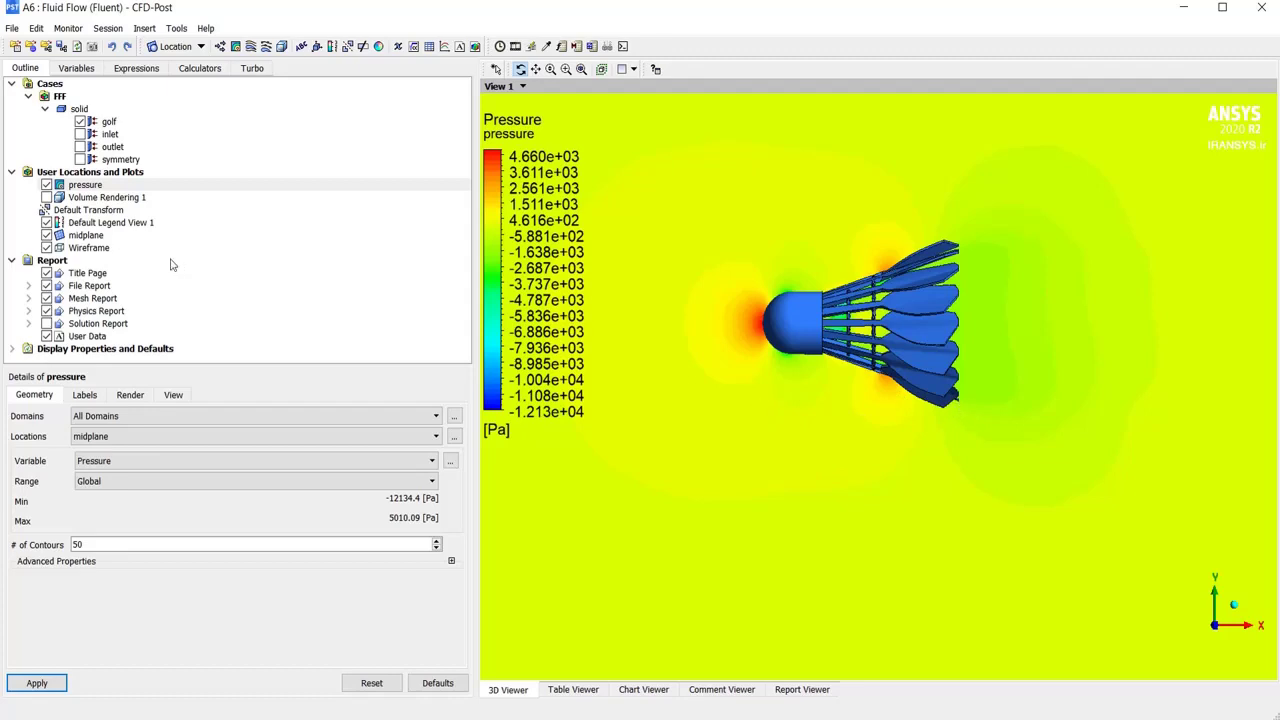
- Hide the pressure contour and create a velocity contour plotting Velocity on the midplane
left_click(46, 185)
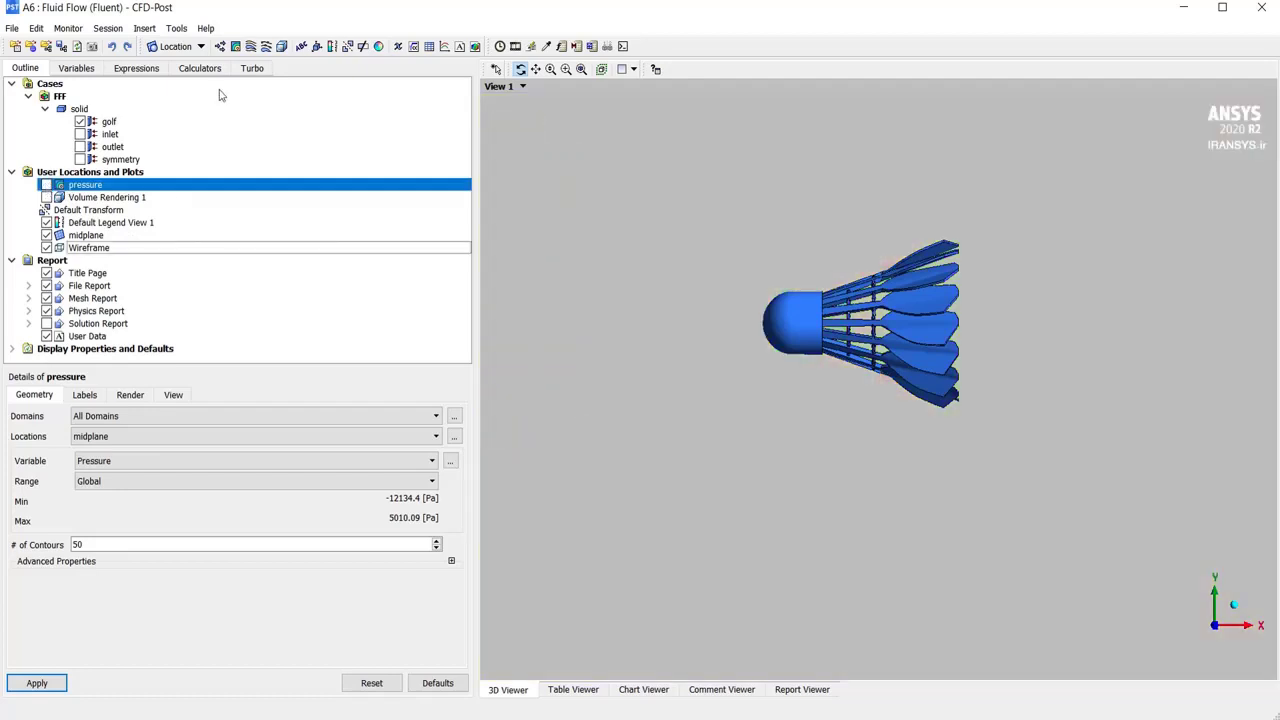
left_click(236, 47)
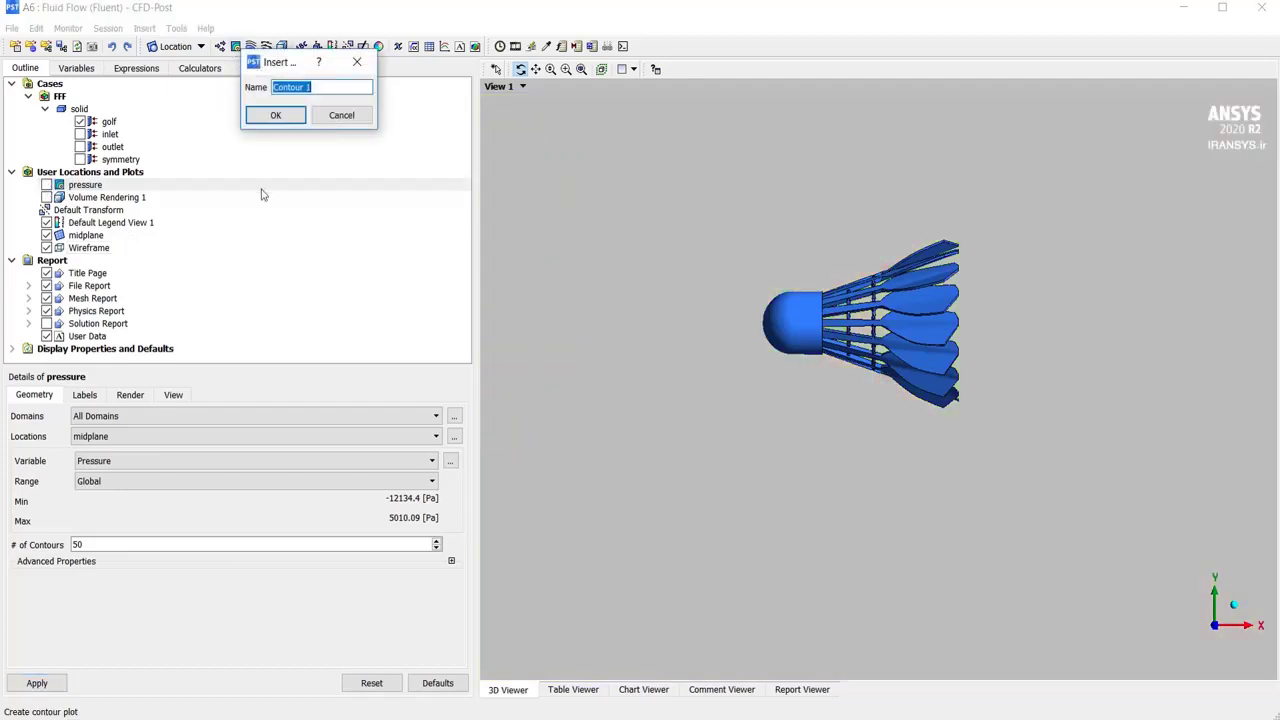
type("velocity")
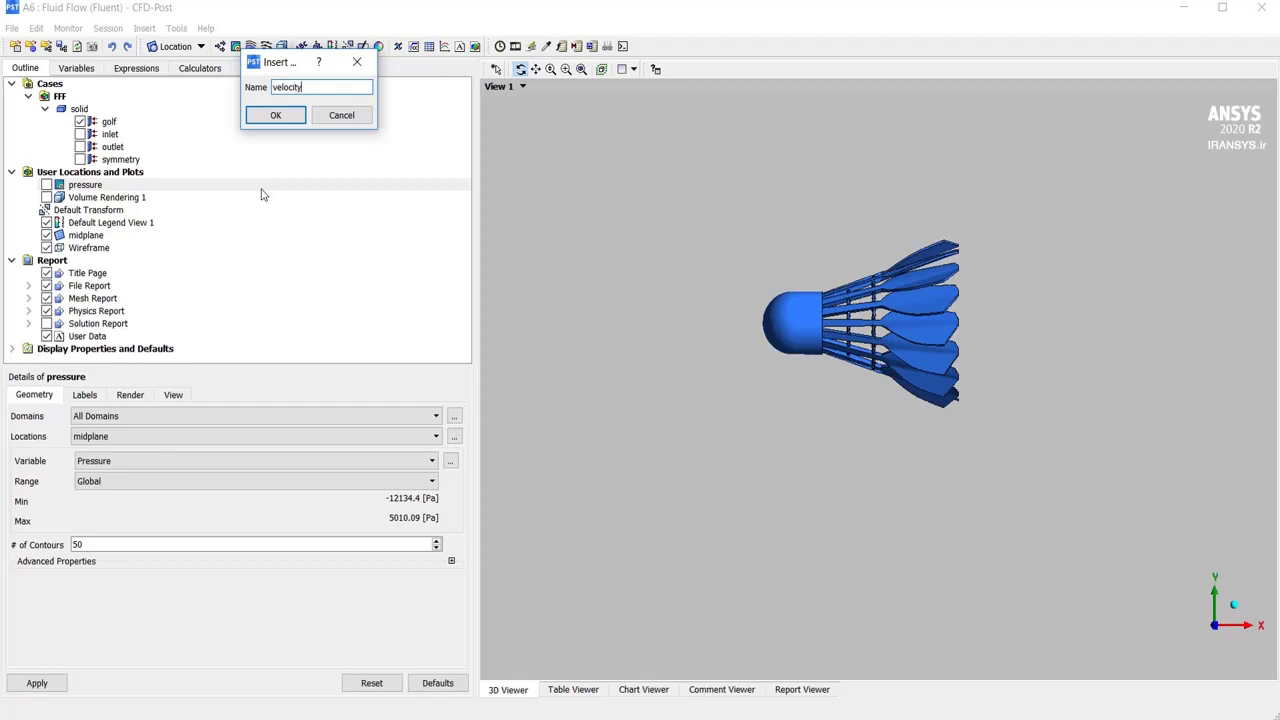
left_click(275, 115)
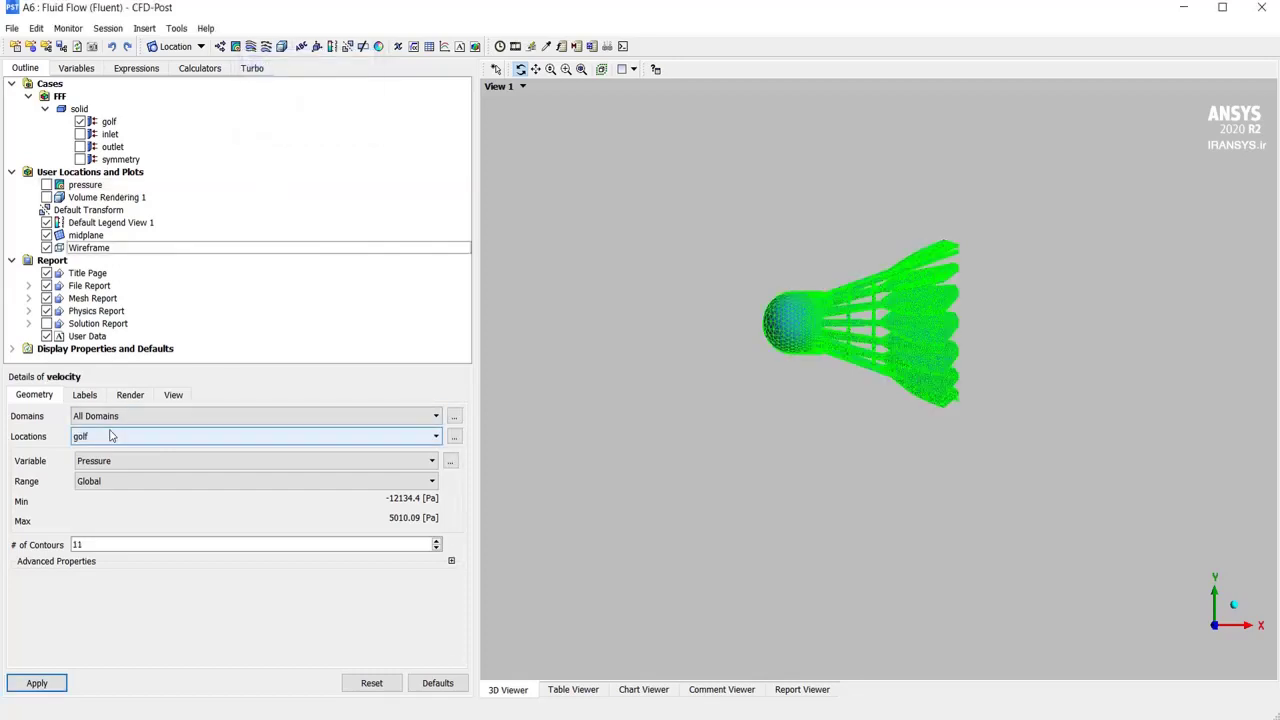
left_click(111, 436)
left_click(100, 497)
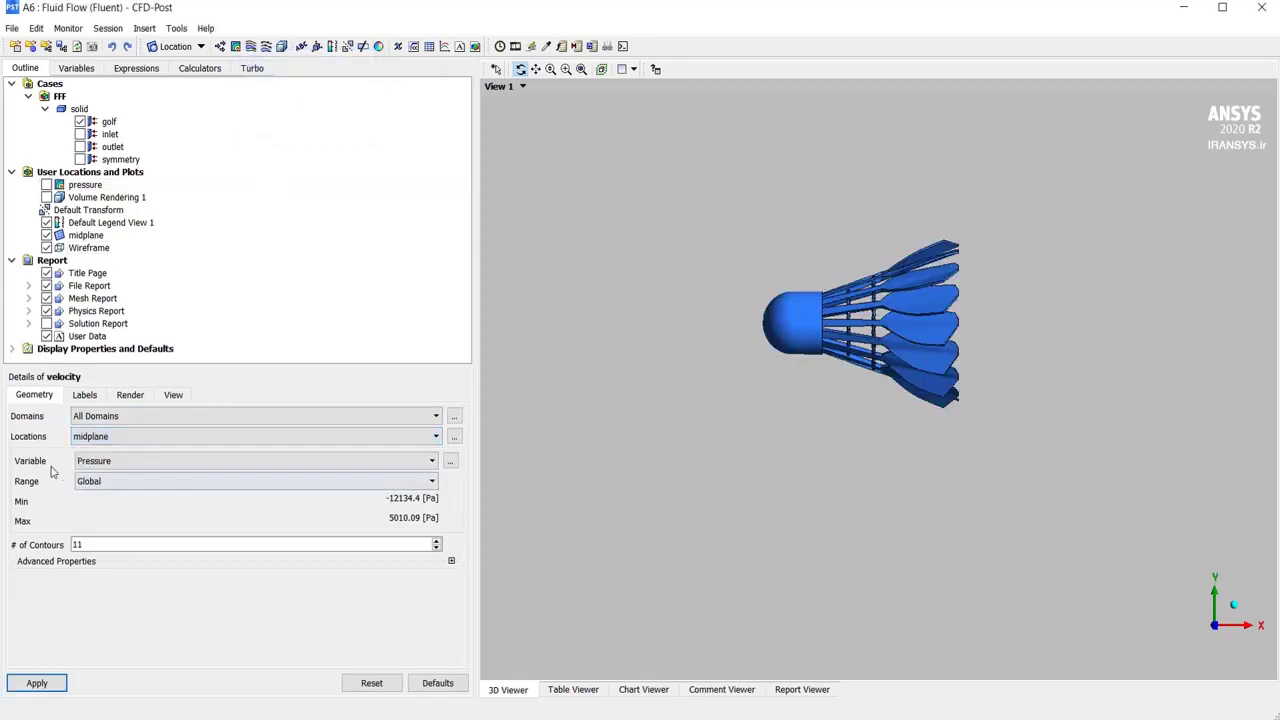
left_click(128, 466)
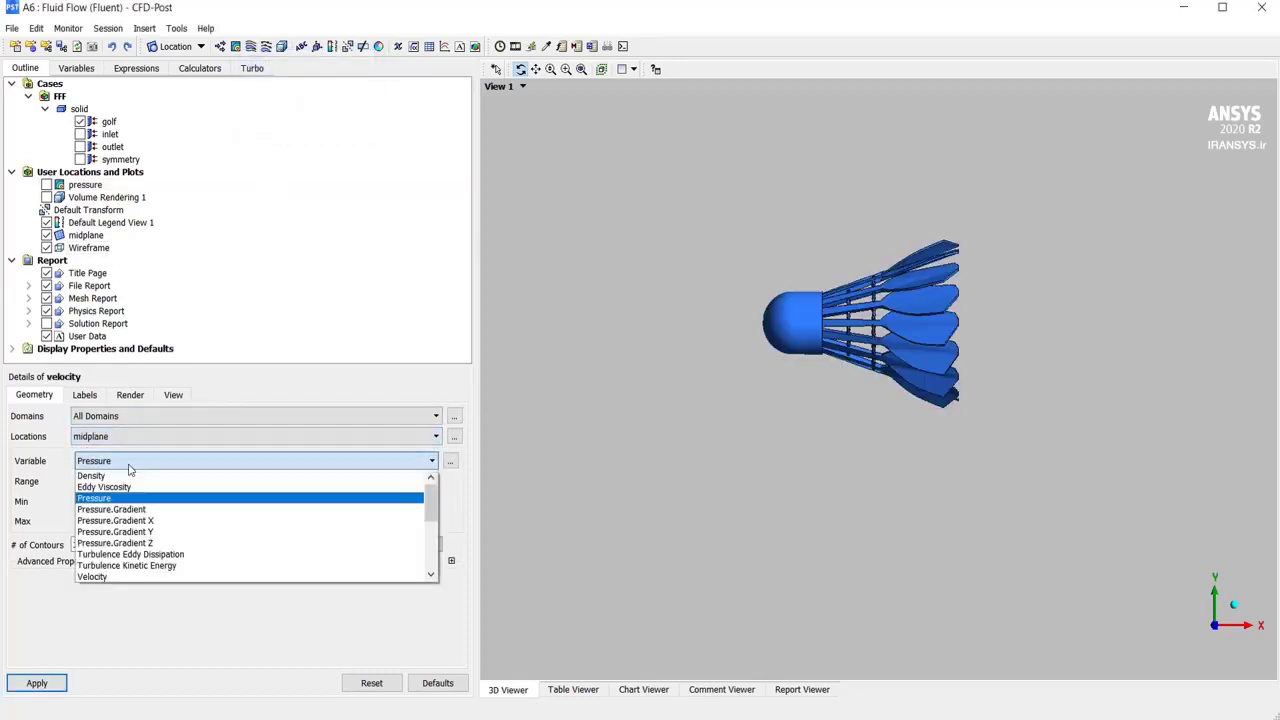
left_click(103, 577)
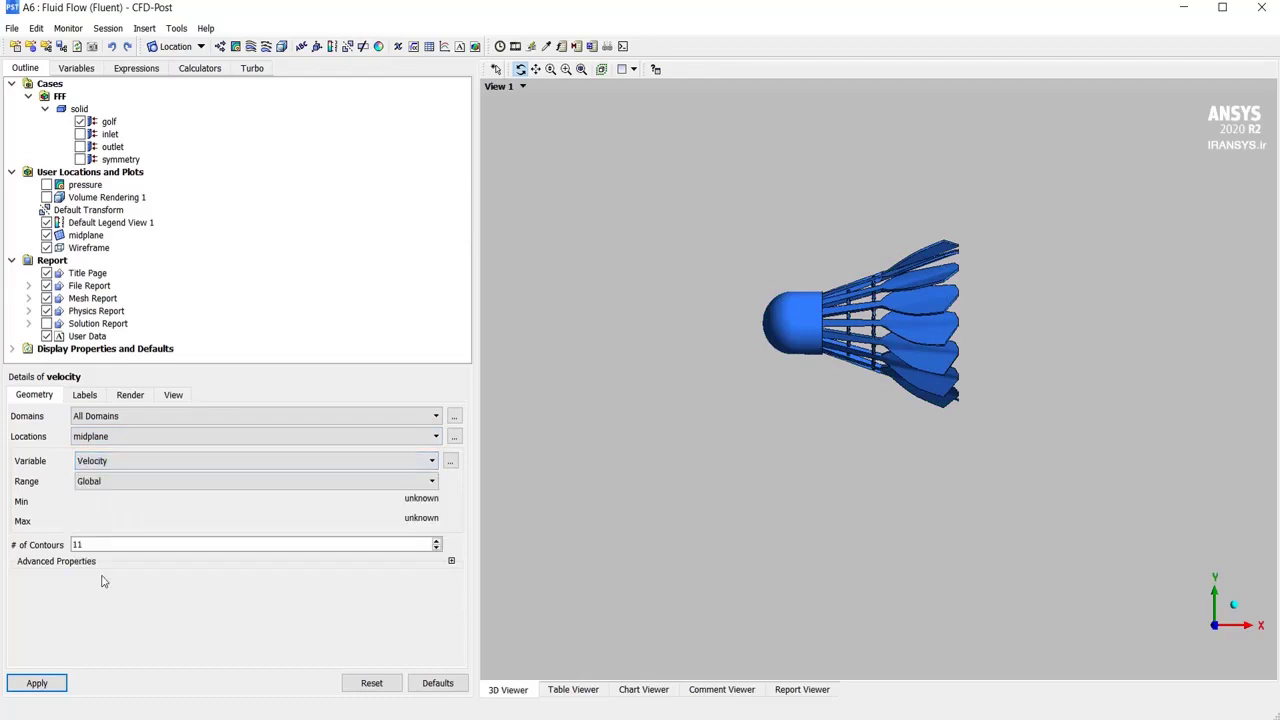
left_click(45, 683)
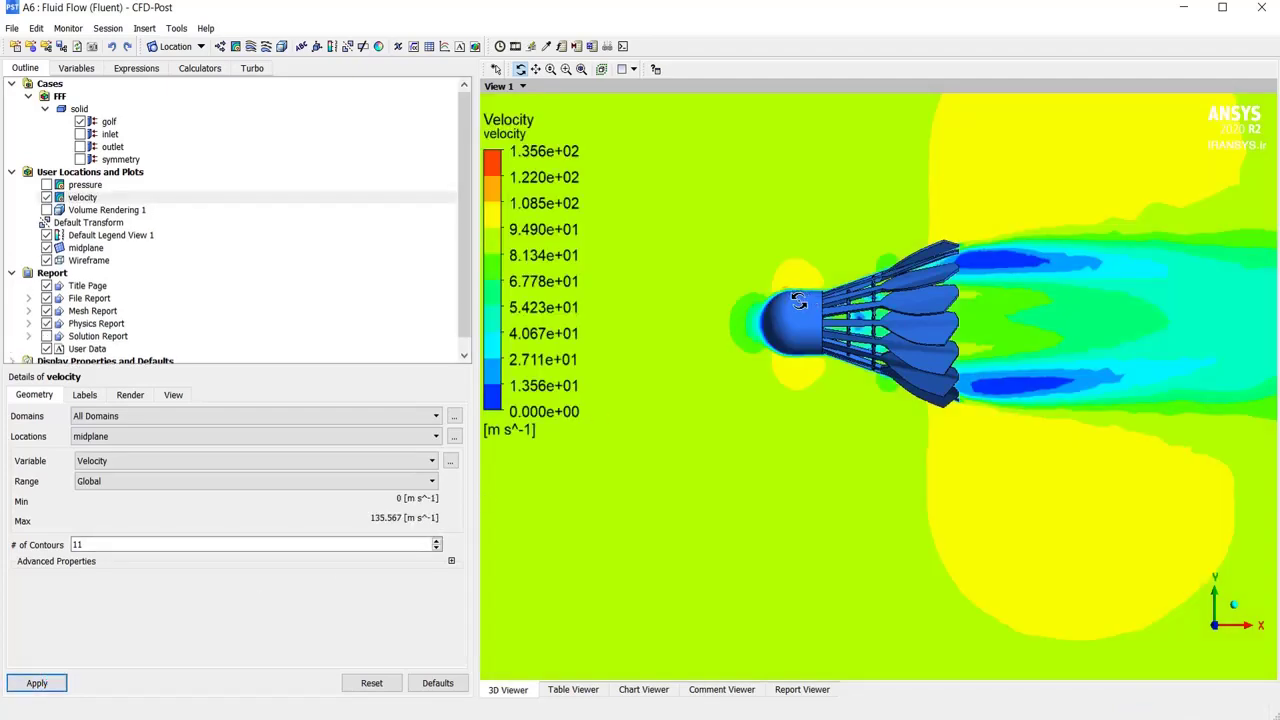
- Redraw the velocity contour with 50 levels, panned to show the wake
middle_click_drag(786, 271, 736, 355)
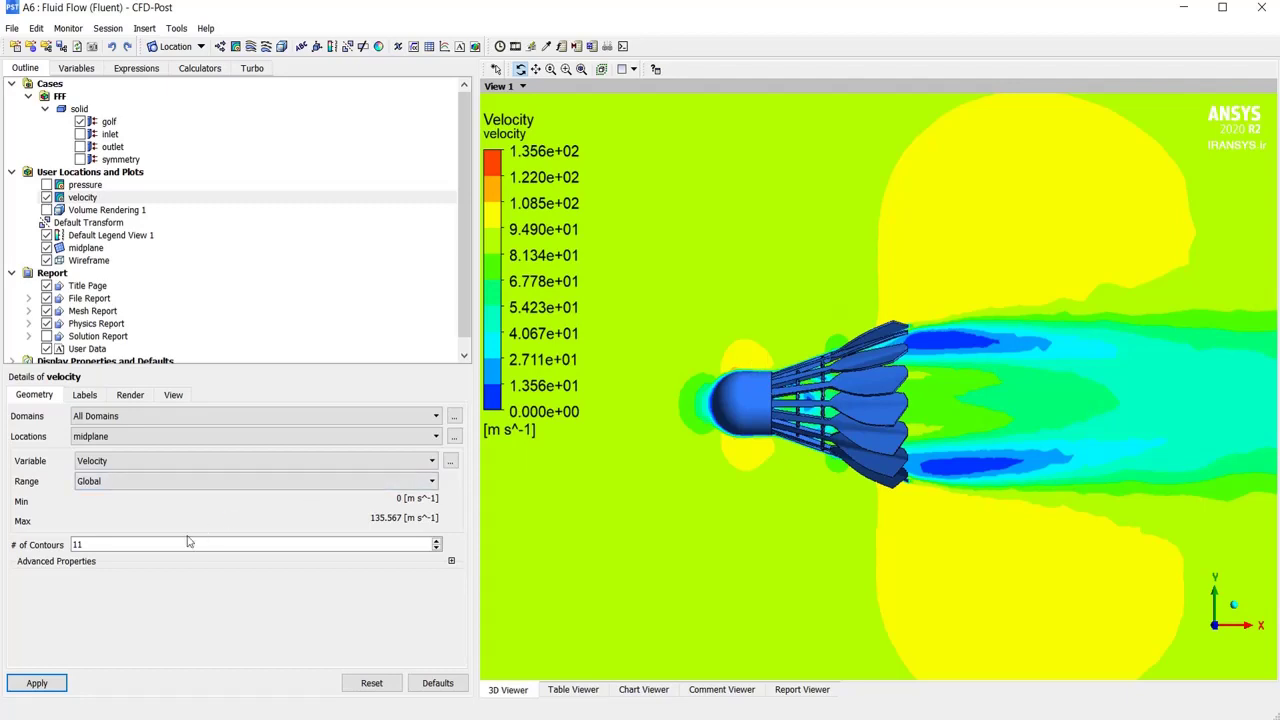
left_click_drag(187, 544, 8, 543)
type("50")
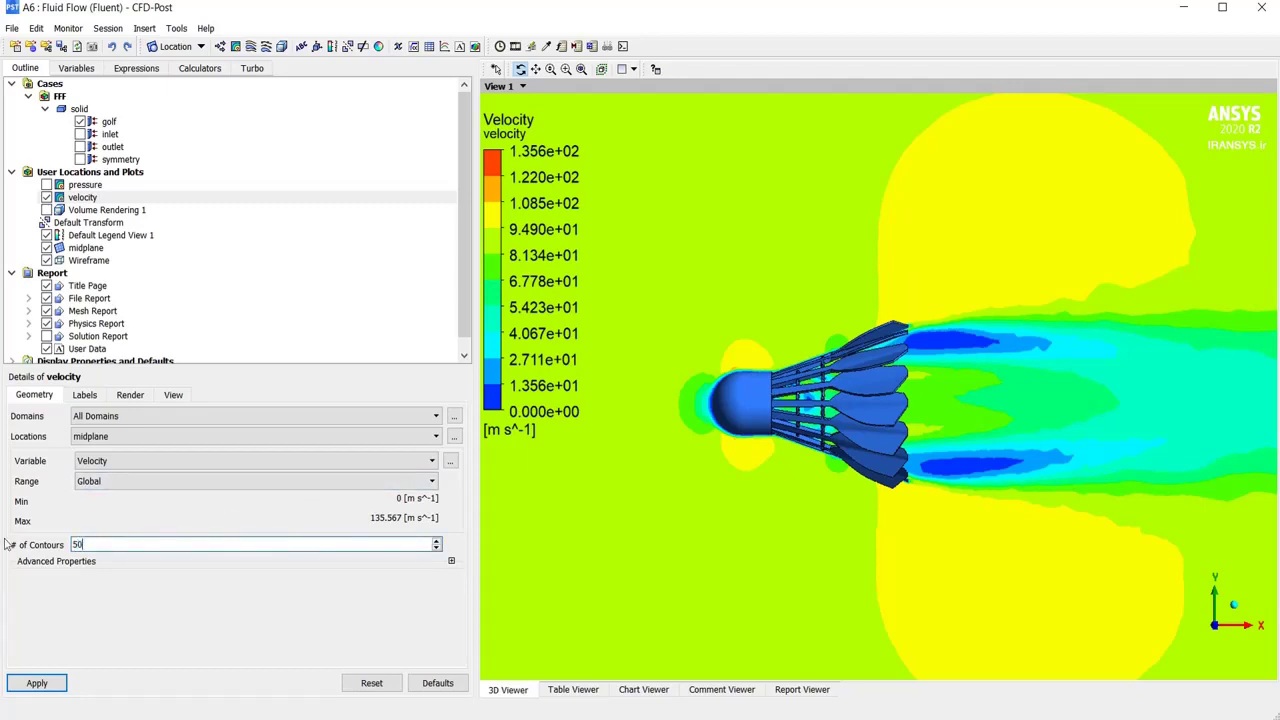
left_click(36, 683)
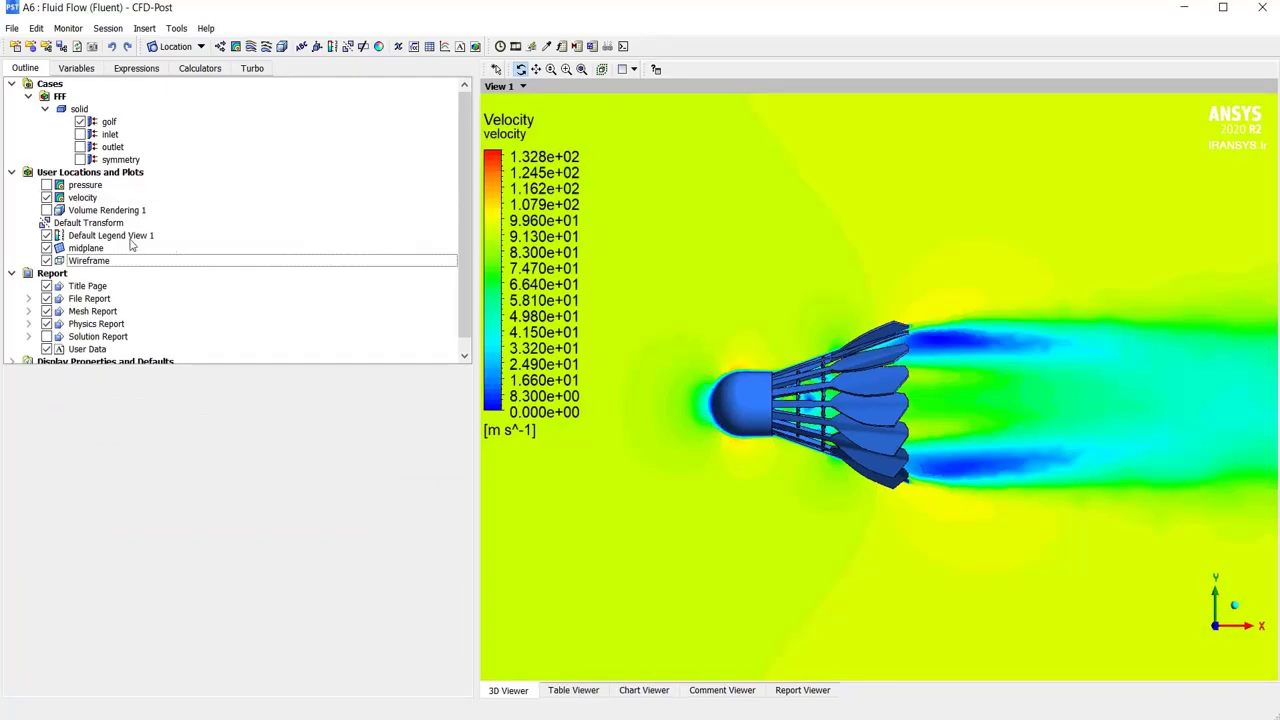
- Hide the velocity contour and draw a Vector 1 velocity vector plot on the midplane
left_click(46, 197)
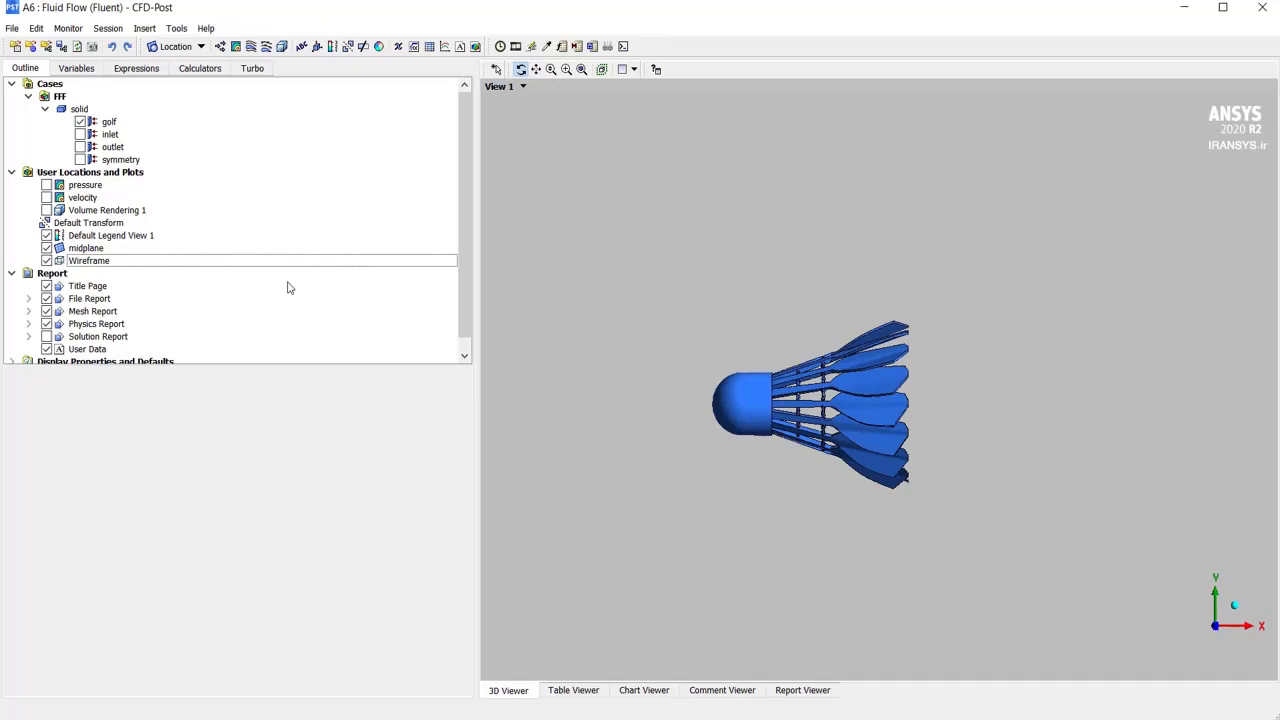
left_click(221, 47)
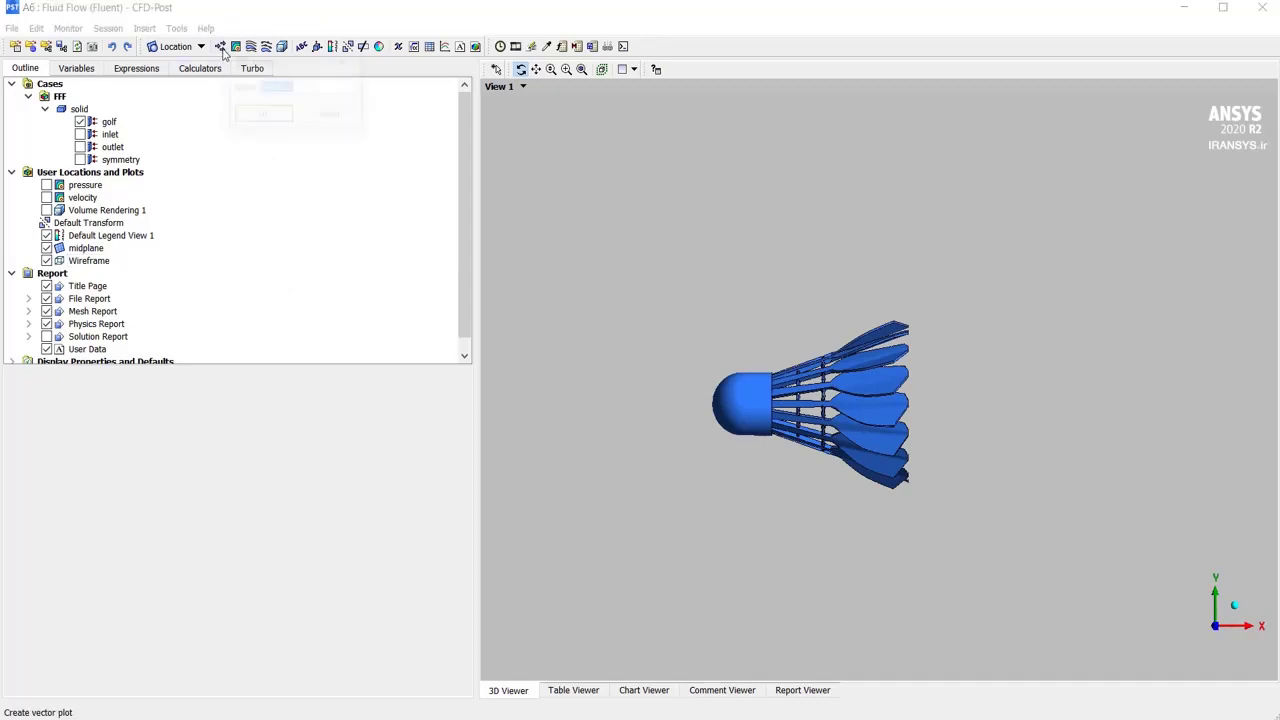
left_click(280, 116)
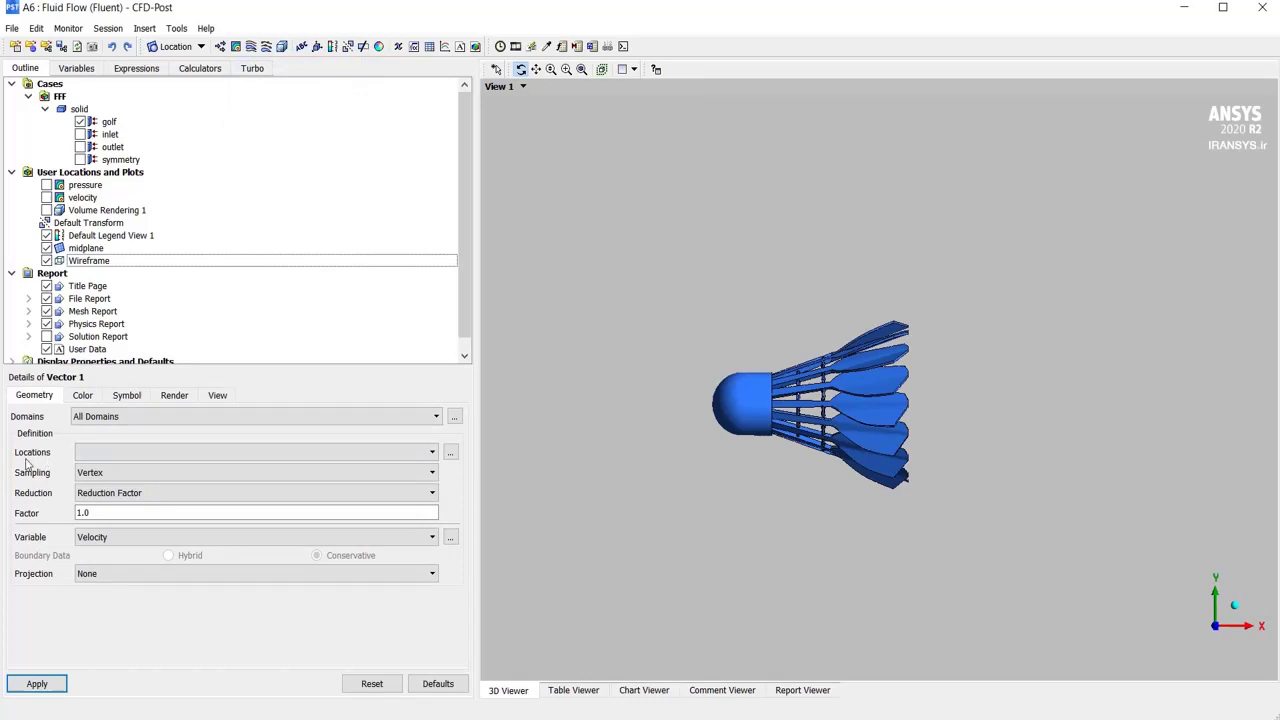
left_click(175, 457)
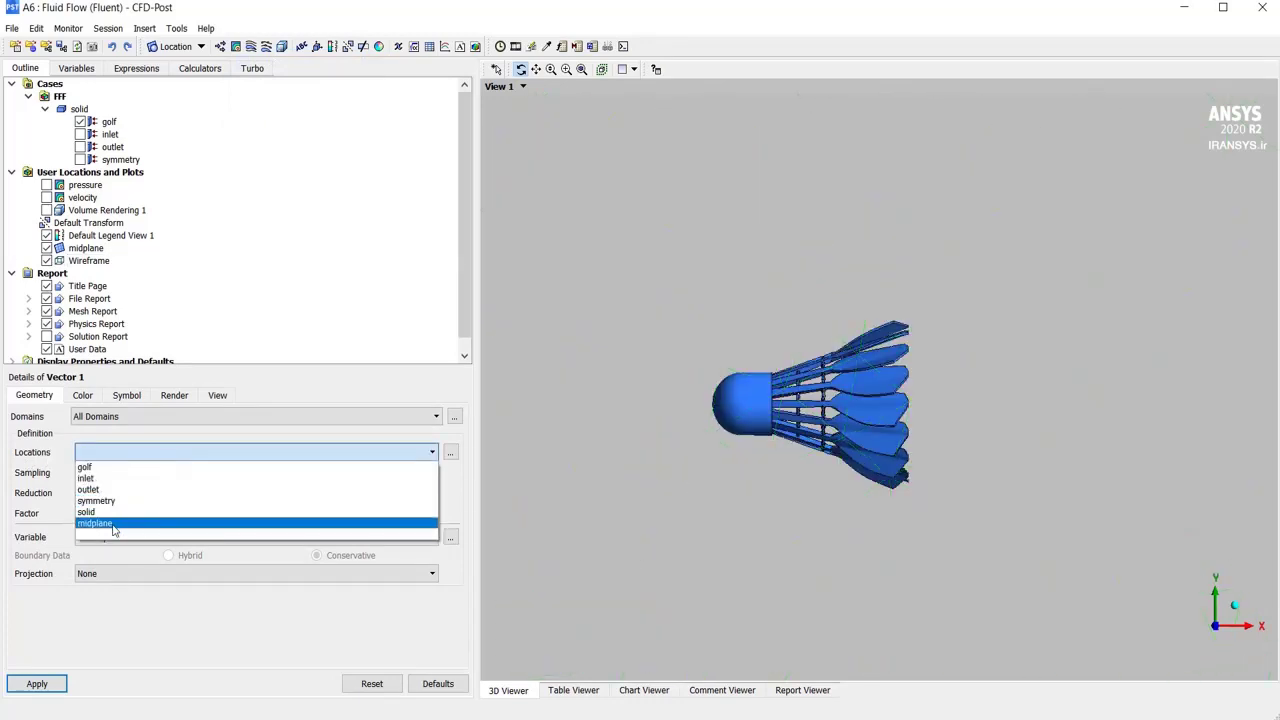
left_click(113, 524)
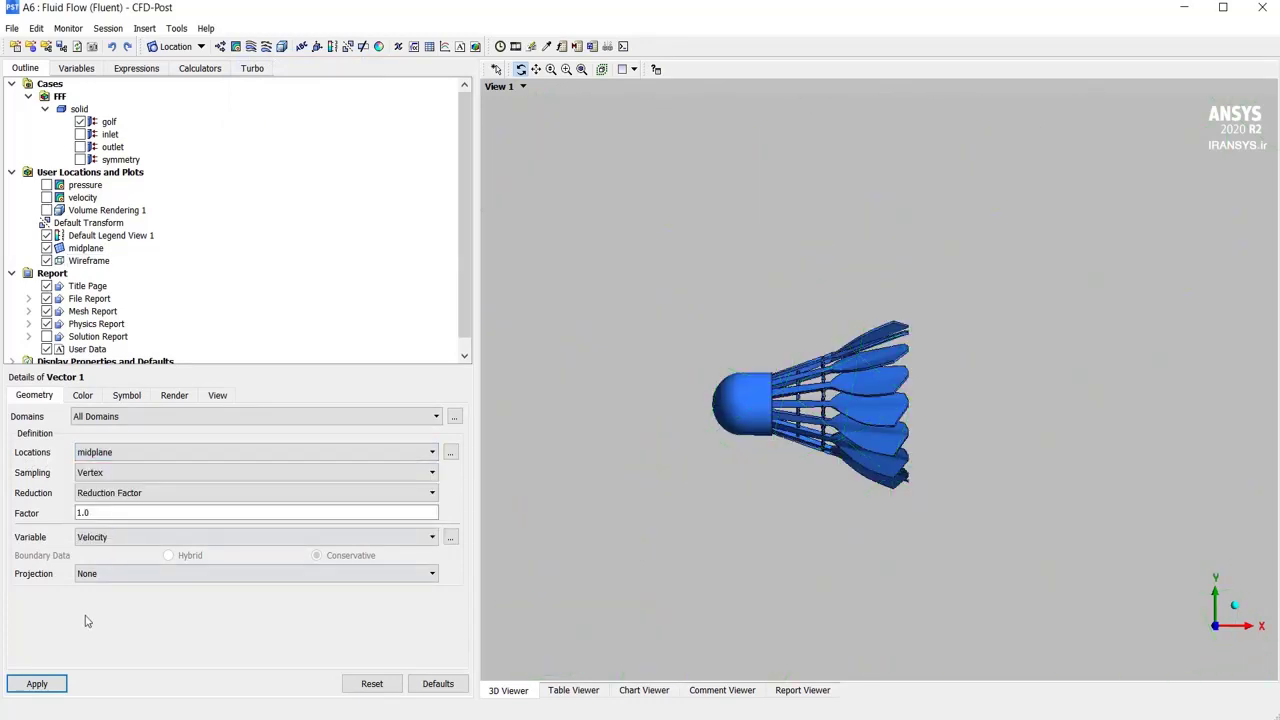
left_click(52, 683)
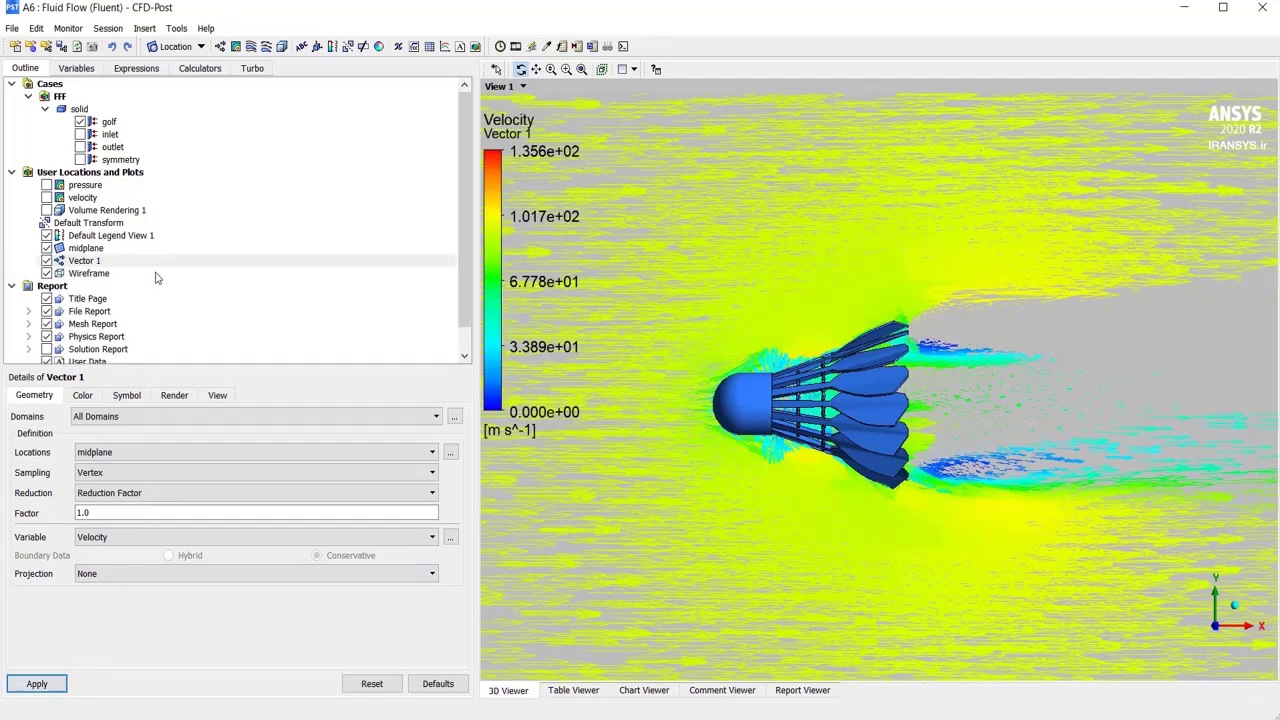
- Hide the midplane surface, zoom into the wake, and redraw vectors with reduction factor 2
left_click(90, 250)
left_click(47, 248)
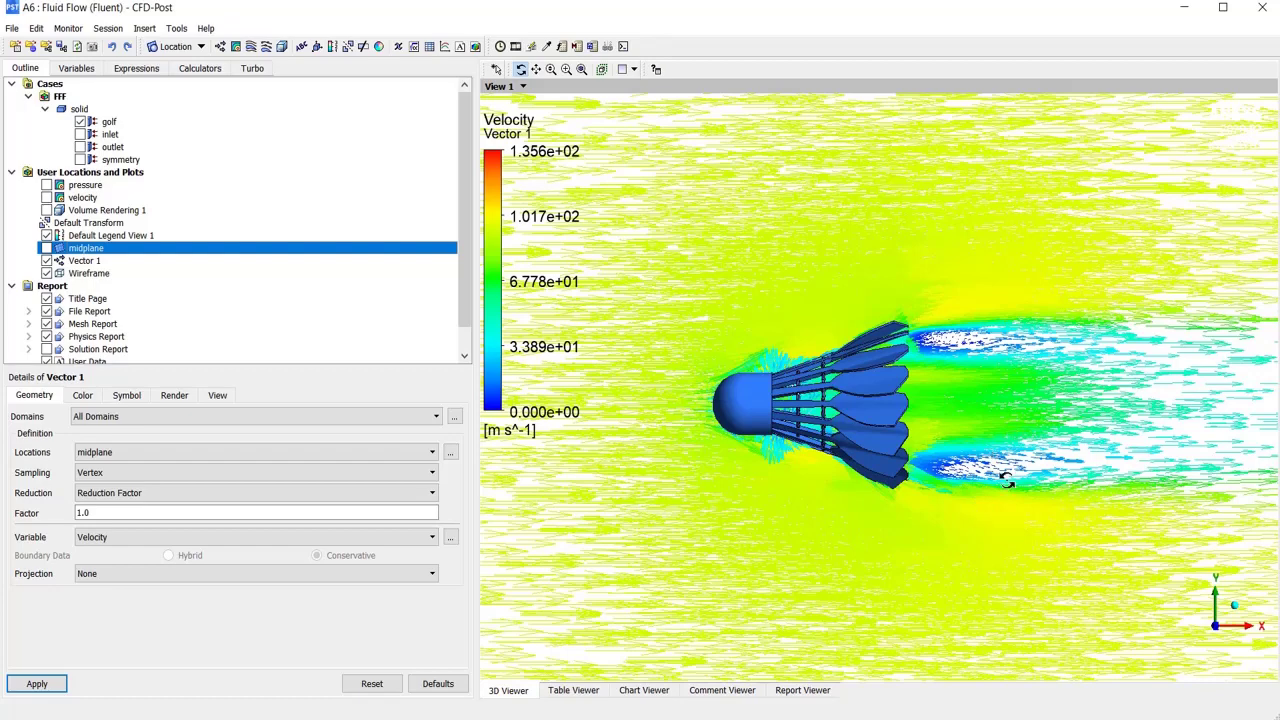
right_click_drag(871, 288, 1127, 396)
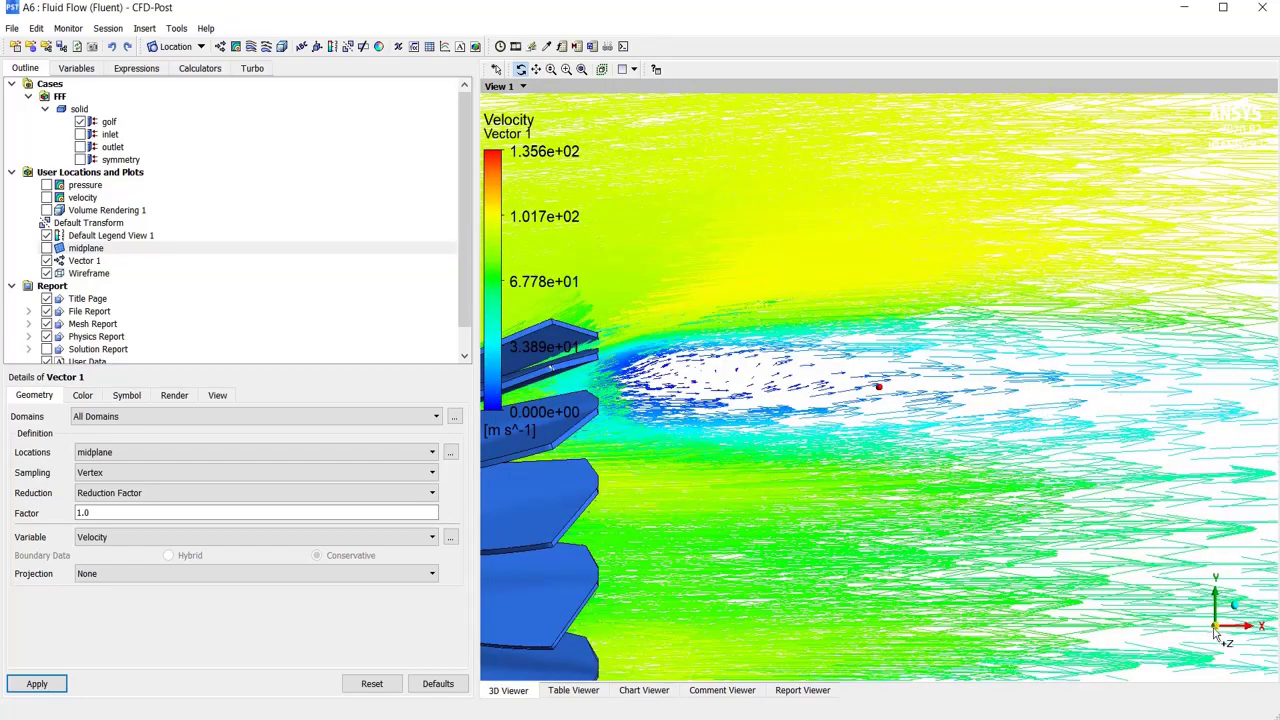
double_click(109, 513)
type("2")
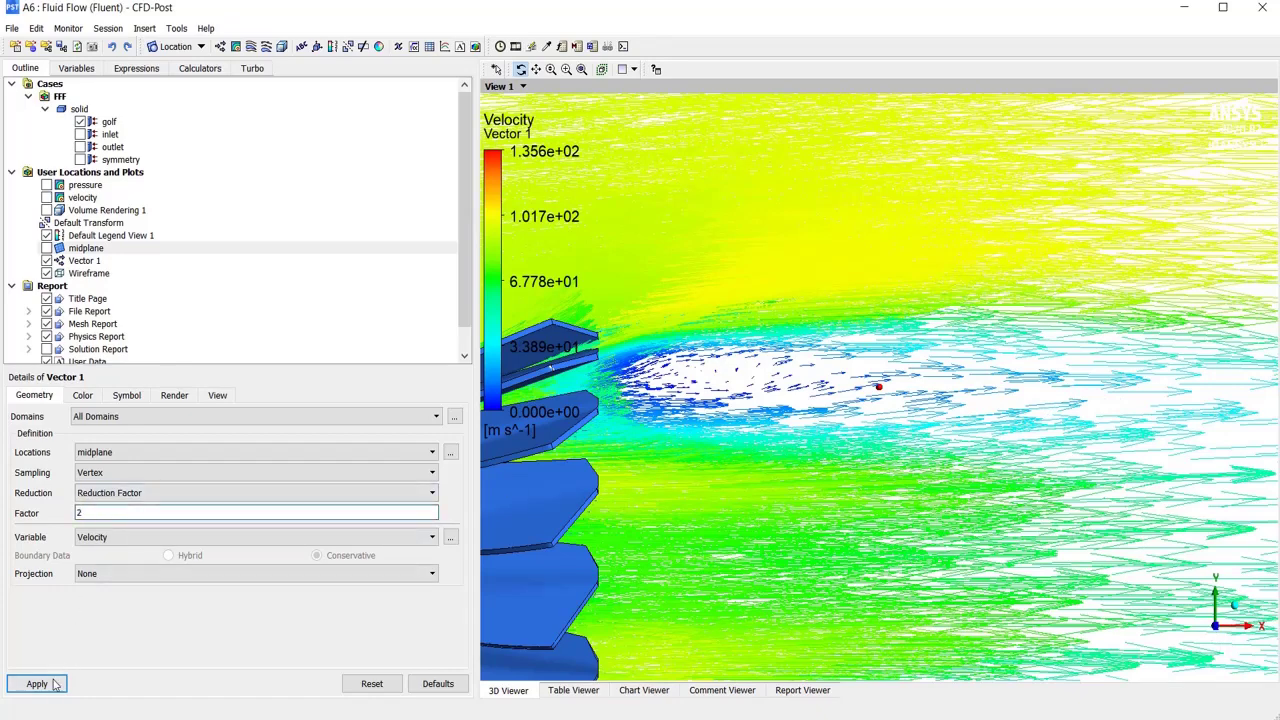
left_click(55, 684)
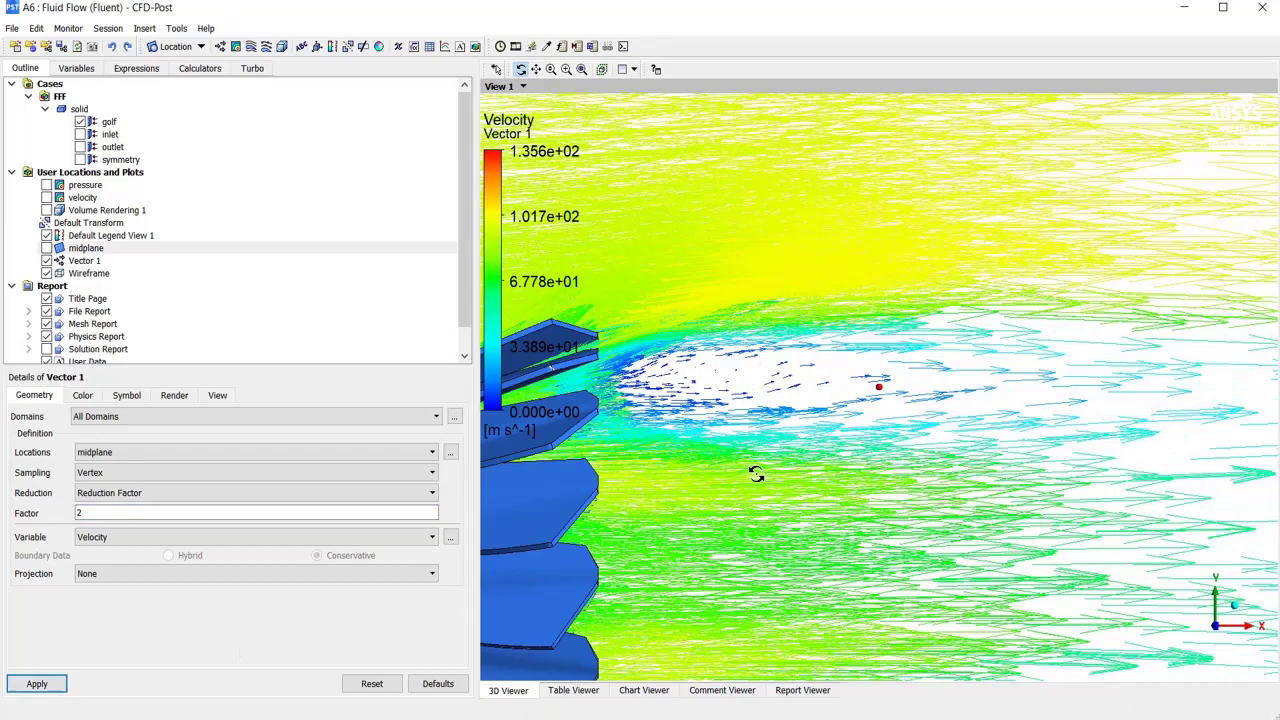